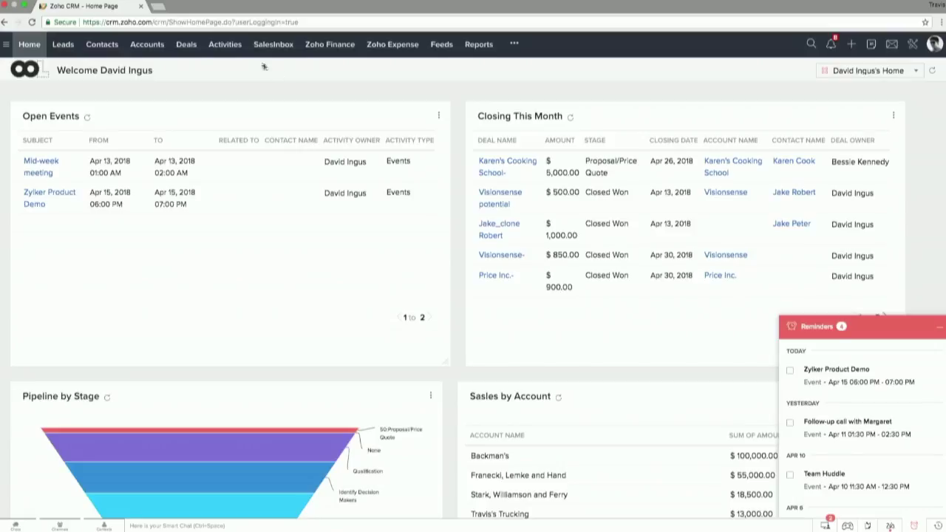
# Step: From Activities, create a new event titled 'Meeting with client' for 04/12/2018, 1:00–2:00 PM
pyautogui.click(225, 46)
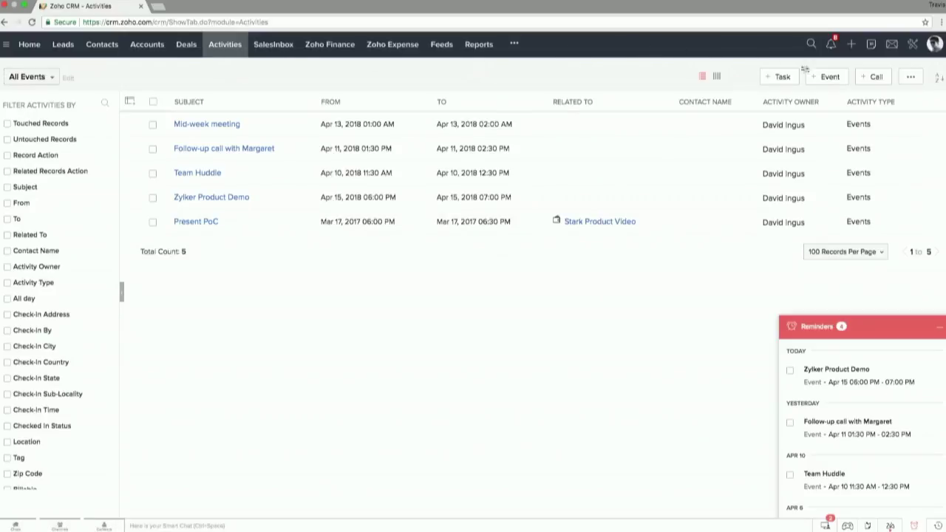
pyautogui.click(828, 78)
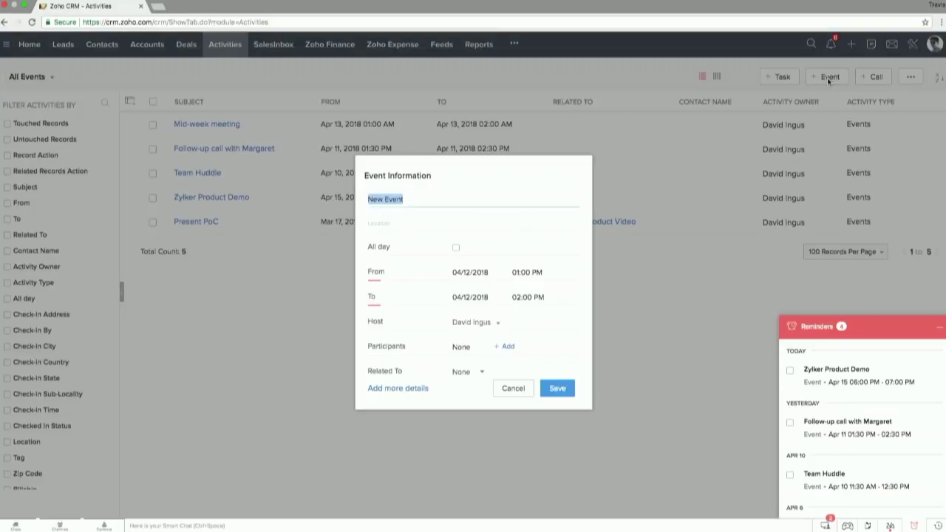
pyautogui.press('super+plus')
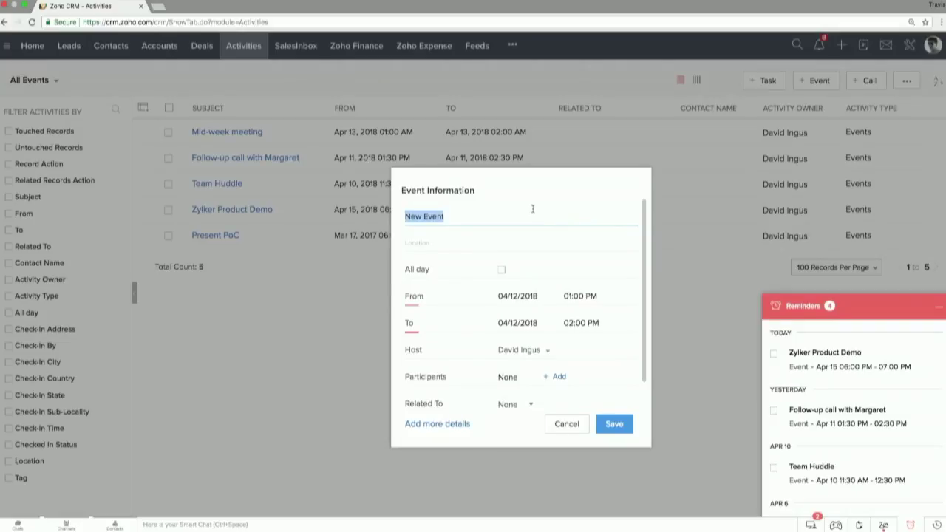
pyautogui.write('Meeting with client')
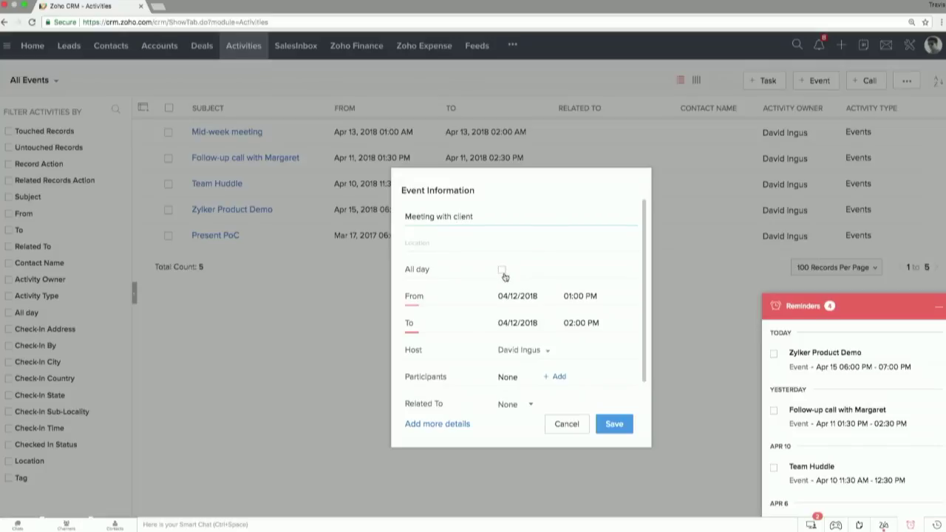
pyautogui.scroll(-1, 535, 306)
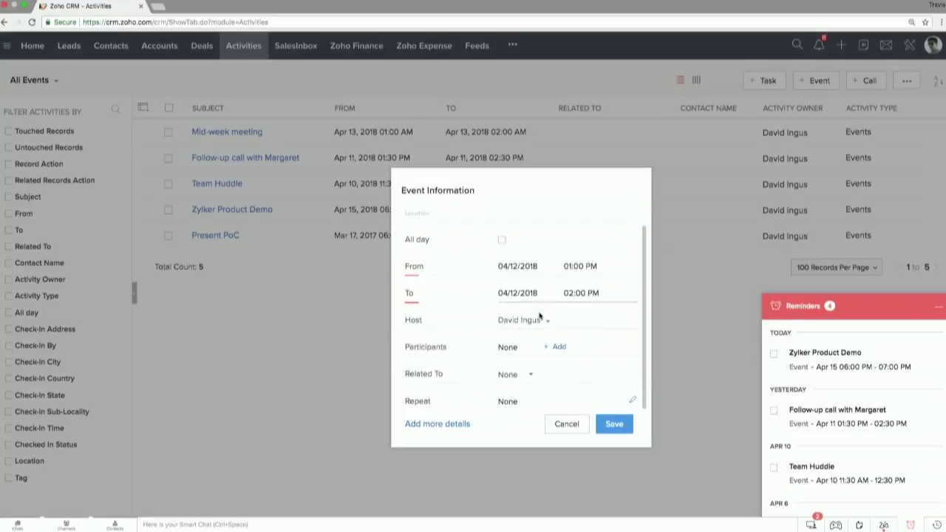
# Step: Add one contact as a participant of the event
pyautogui.click(559, 346)
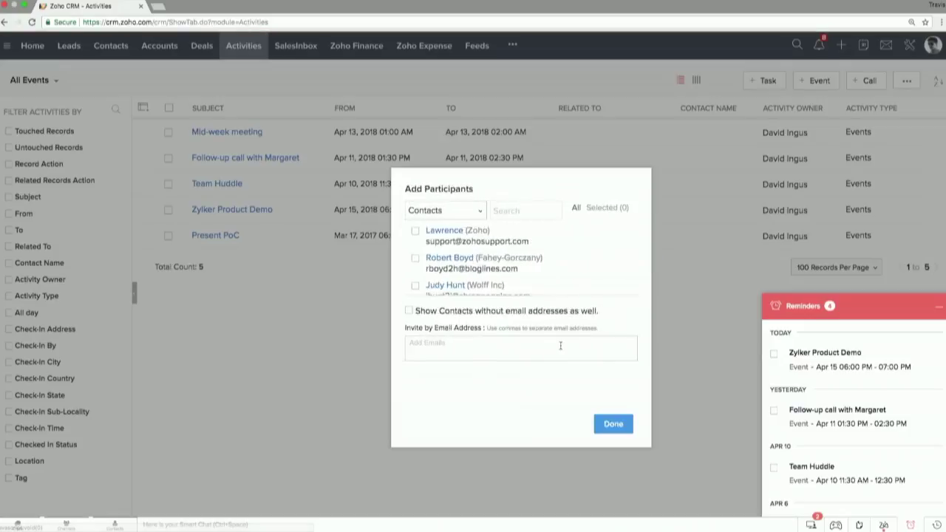
pyautogui.click(415, 260)
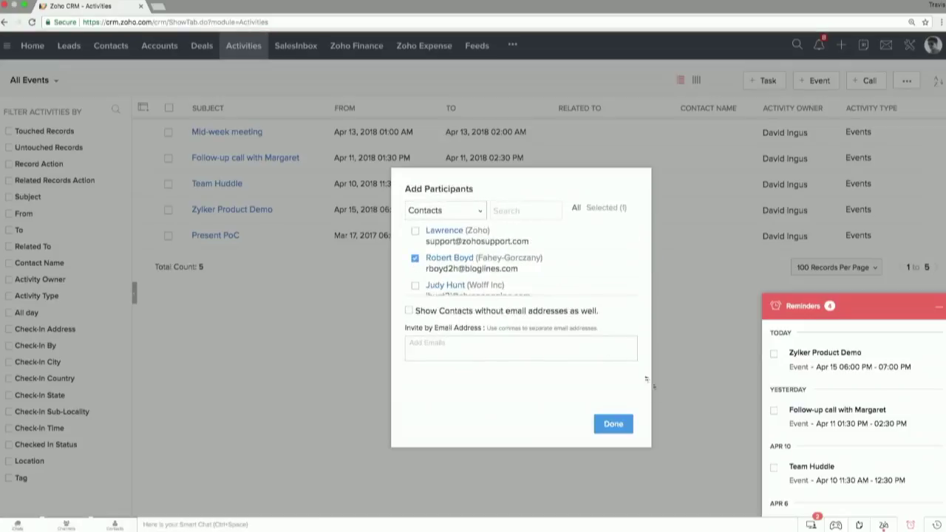
pyautogui.click(614, 423)
pyautogui.scroll(-2, 499, 342)
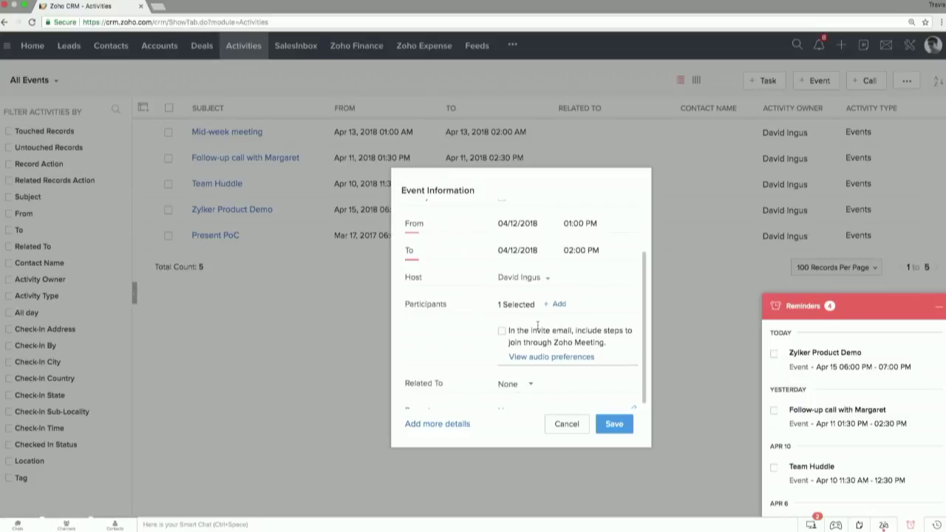
# Step: Include Zoho Meeting joining steps in the invite, save the audio preferences, and save the event
pyautogui.click(503, 332)
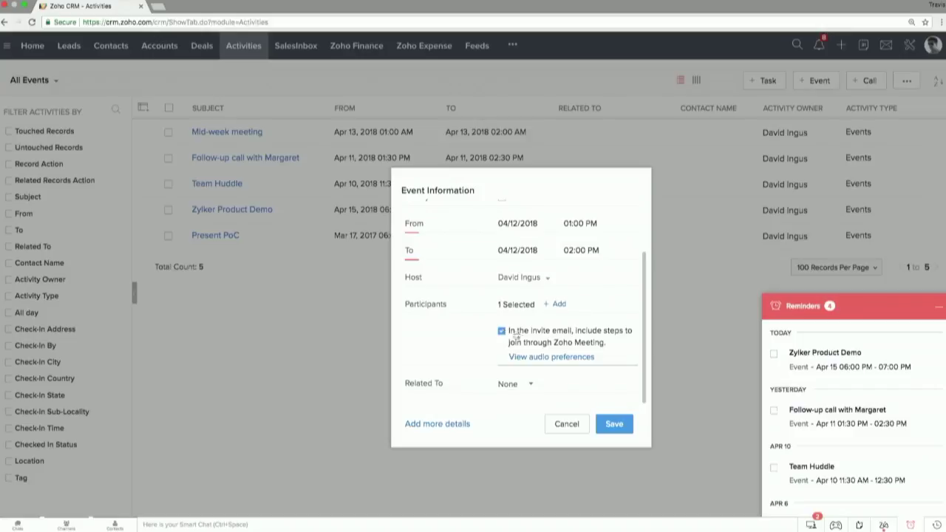
pyautogui.click(551, 357)
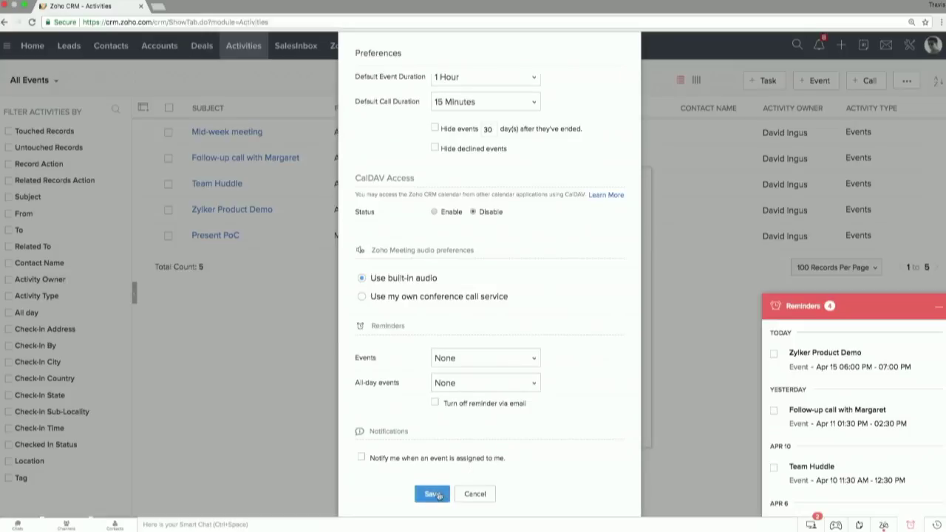
pyautogui.click(439, 494)
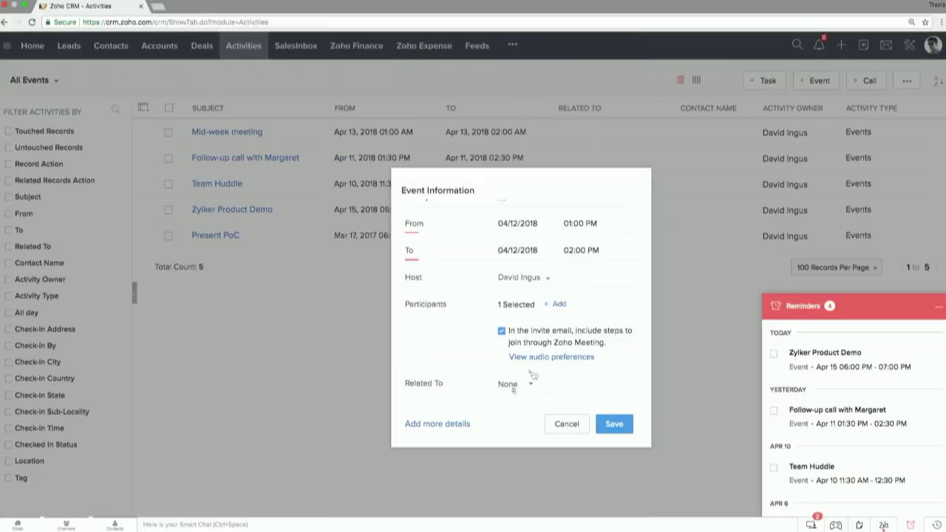
pyautogui.click(614, 425)
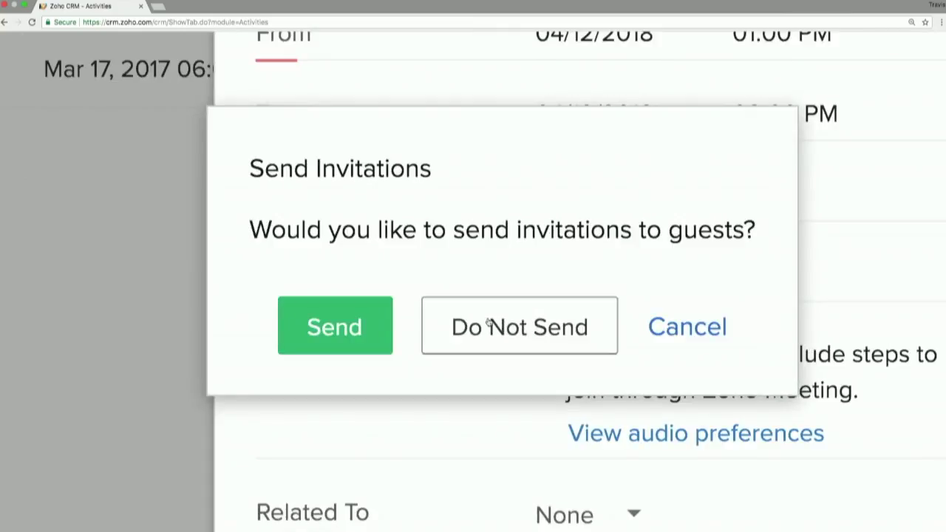
# Step: Save without sending invitations and view the Meeting with client event details
pyautogui.click(516, 331)
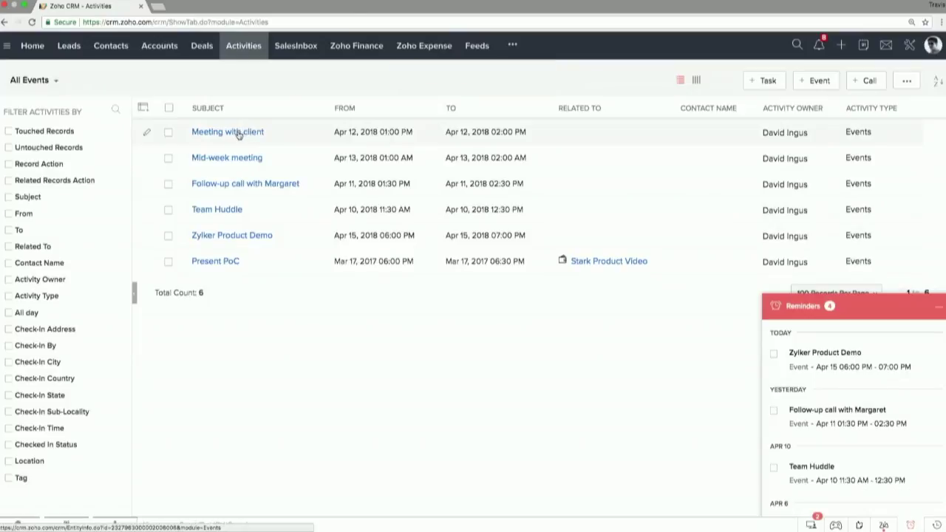
pyautogui.click(238, 134)
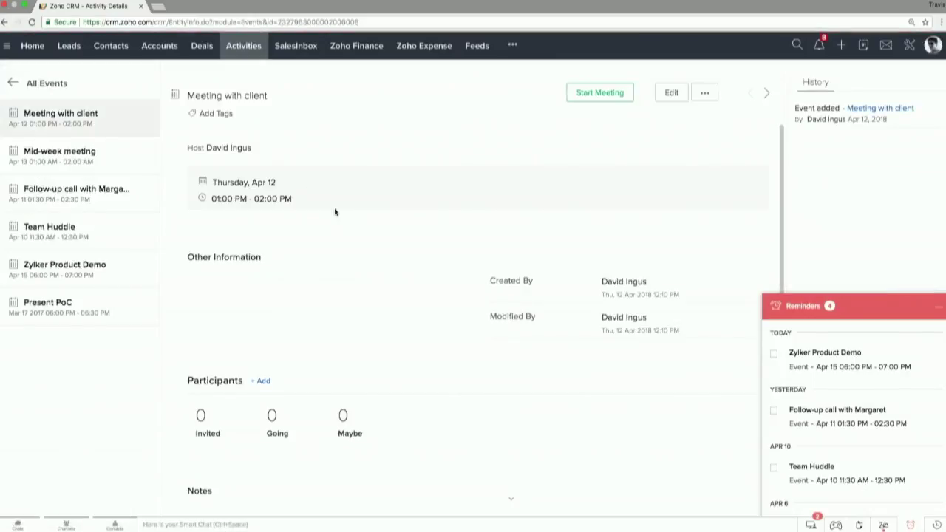
pyautogui.scroll(-2, 334, 212)
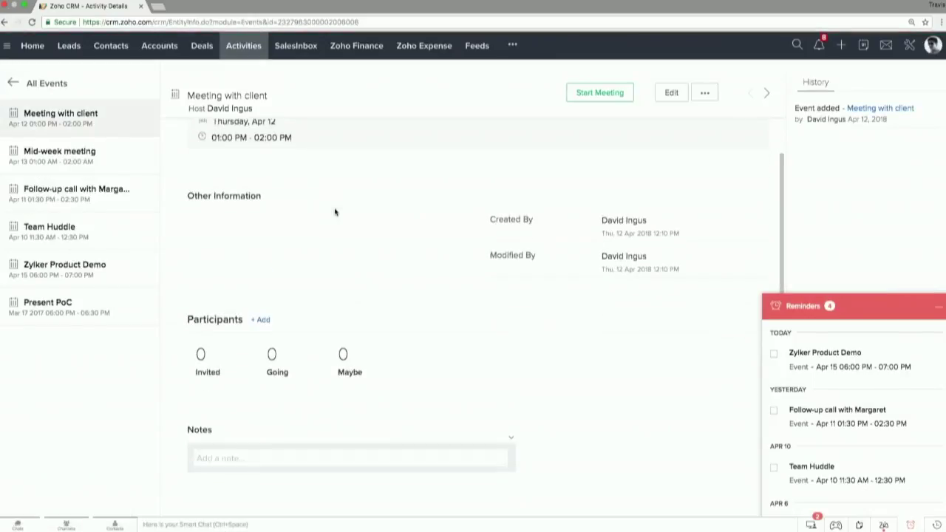
# Step: Review the Mid-week meeting's attendance counts and its 32:30 recording
pyautogui.click(66, 164)
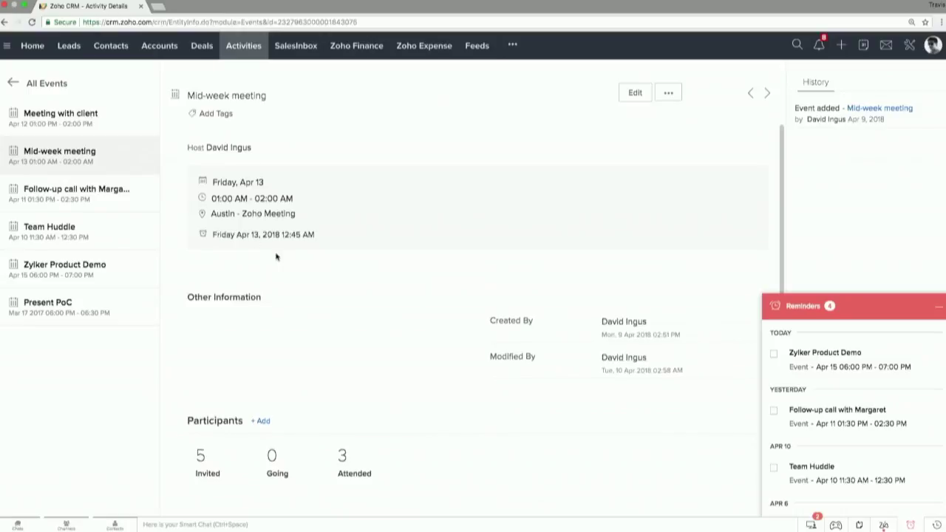
pyautogui.scroll(-1, 276, 257)
pyautogui.scroll(1, 276, 256)
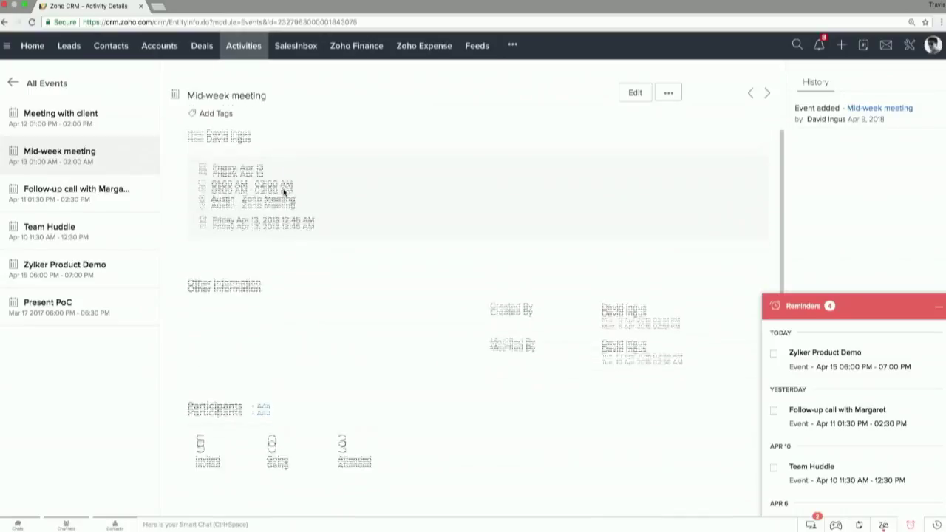
pyautogui.scroll(-3, 283, 191)
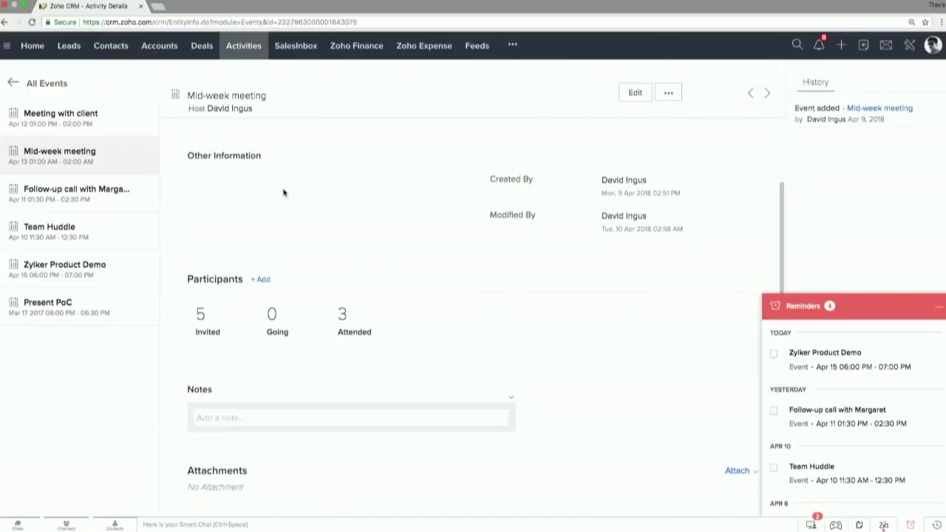
pyautogui.scroll(-2, 239, 308)
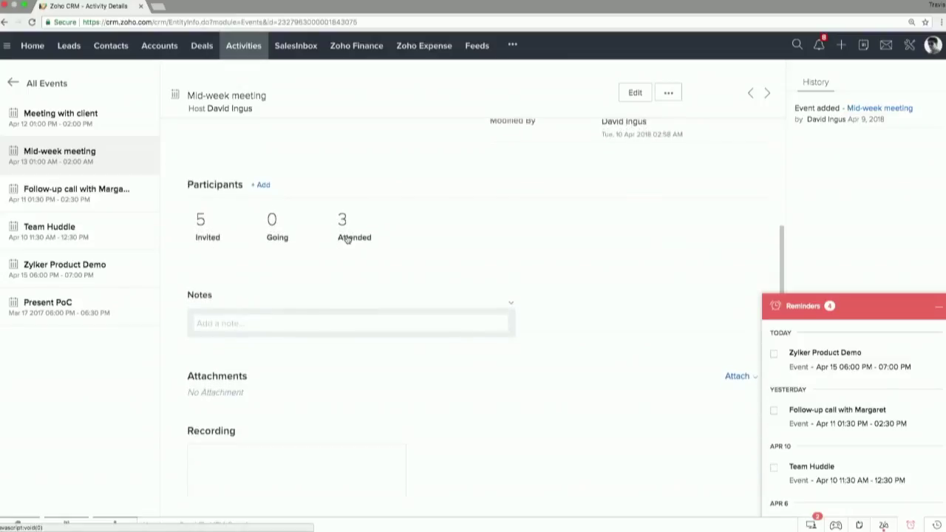
pyautogui.scroll(-2, 346, 237)
pyautogui.scroll(1, 346, 236)
pyautogui.scroll(-1, 347, 238)
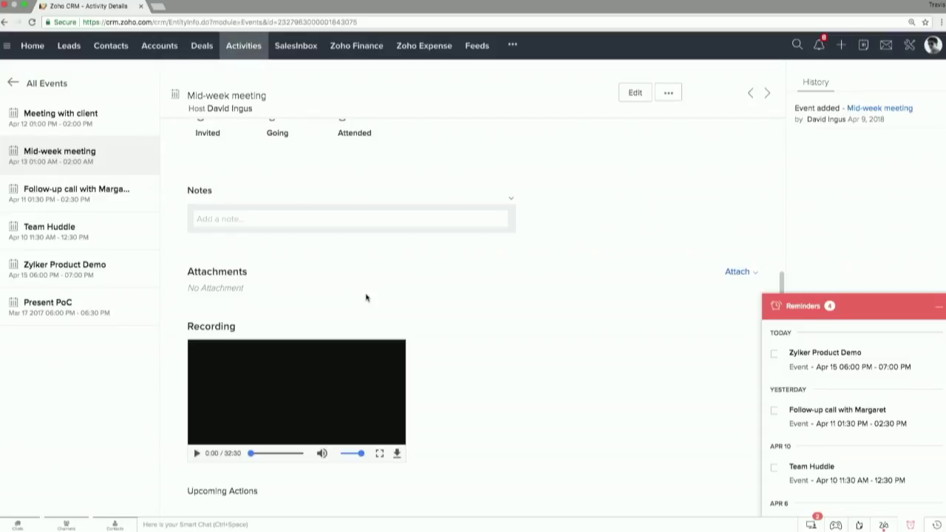
pyautogui.click(866, 52)
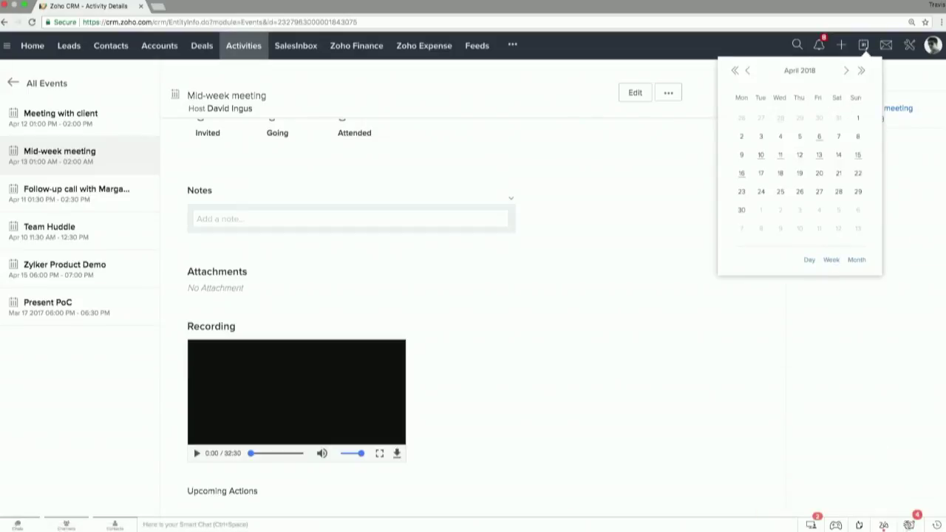
# Step: Show the calendar week of April 9–15 containing Meeting with client
pyautogui.click(909, 525)
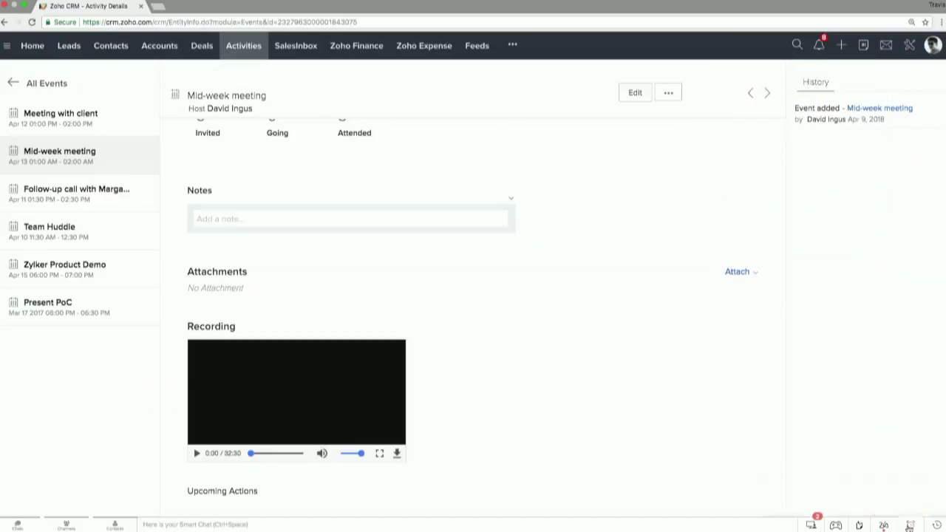
pyautogui.click(865, 51)
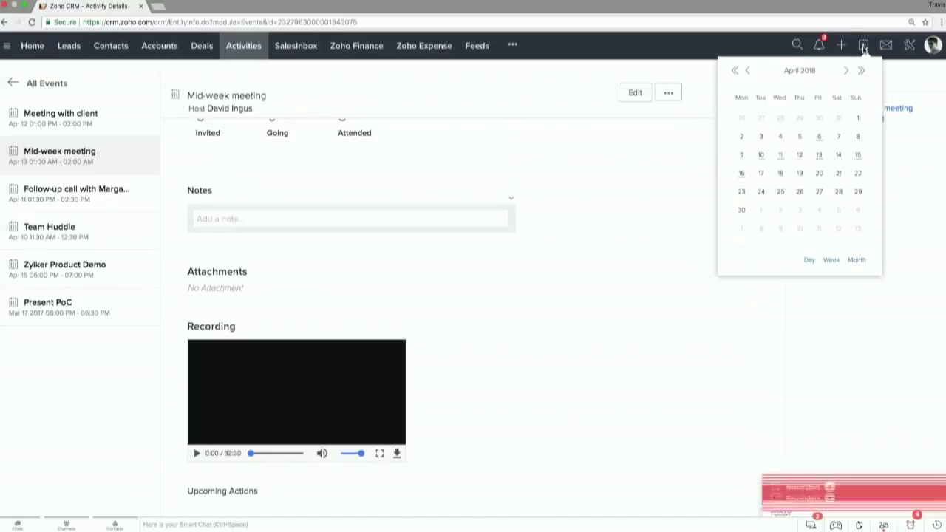
pyautogui.tripleClick(829, 263)
pyautogui.click(830, 263)
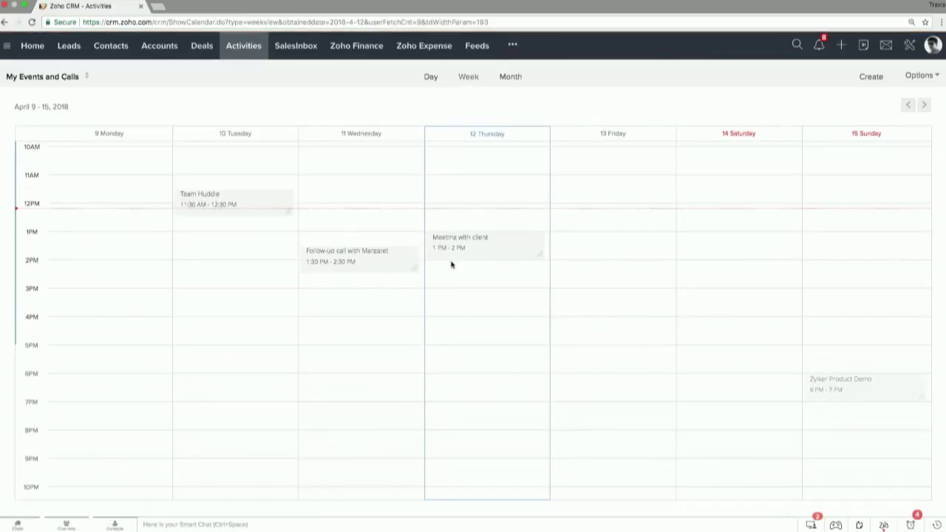
pyautogui.scroll(5, 459, 252)
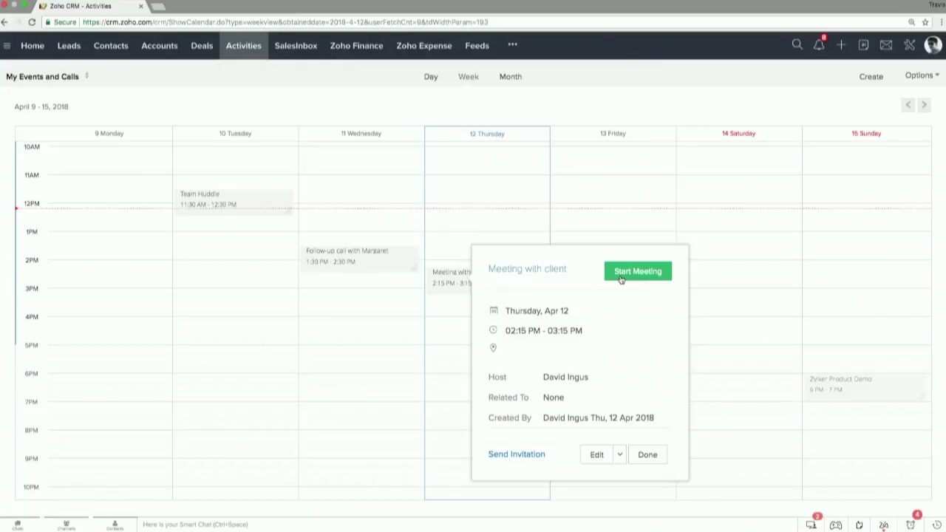
pyautogui.scroll(5, 621, 279)
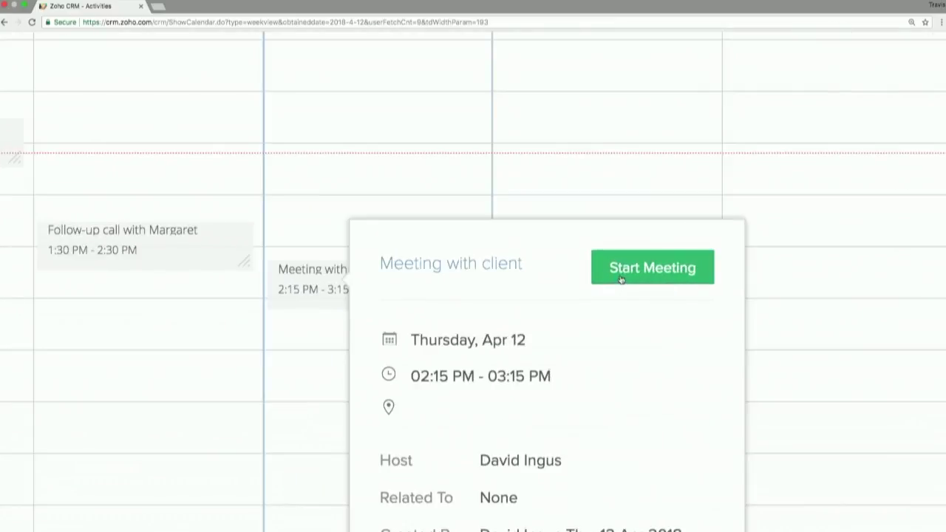
pyautogui.scroll(-5, 621, 279)
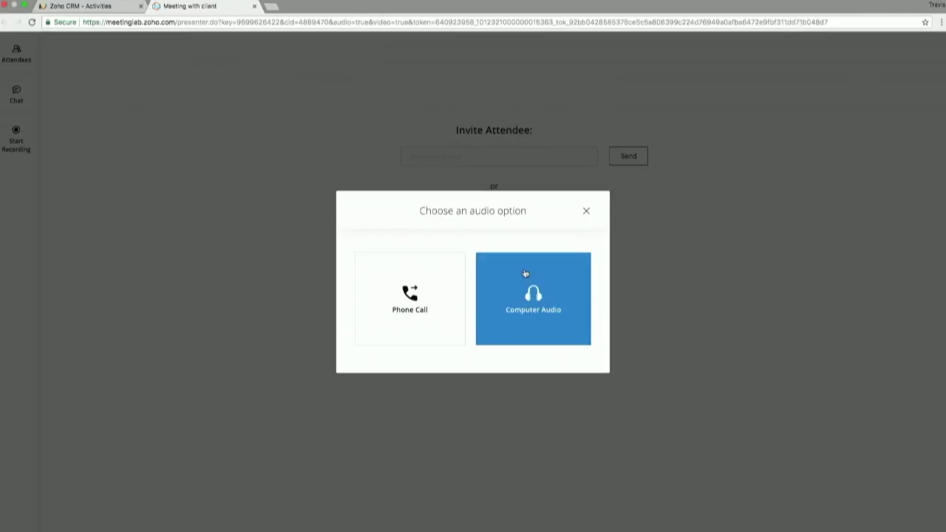
# Step: Join audio through the computer, start the meeting, and turn the camera video off
pyautogui.scroll(3, 478, 267)
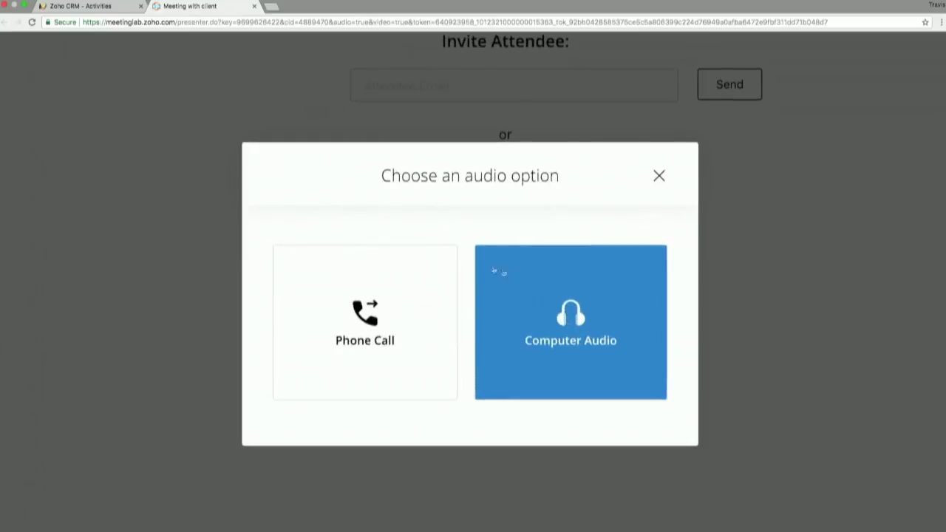
pyautogui.click(542, 299)
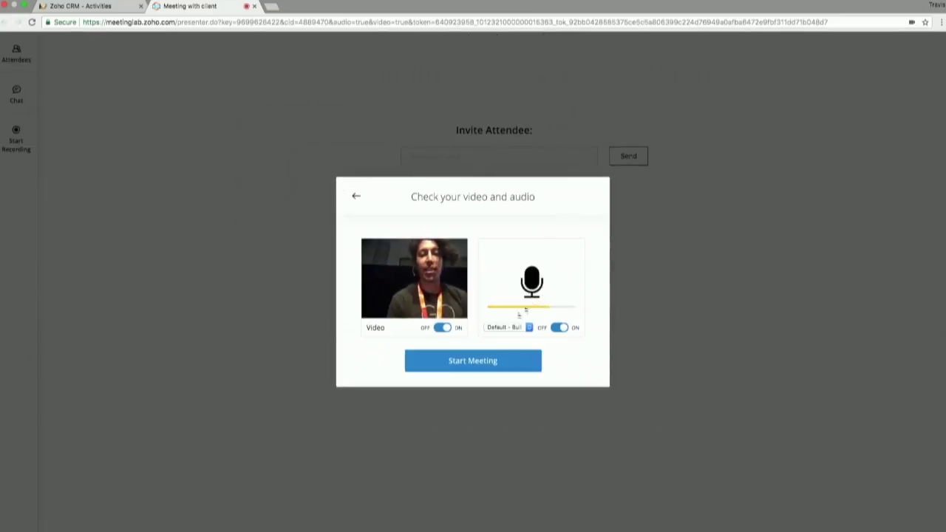
pyautogui.click(481, 362)
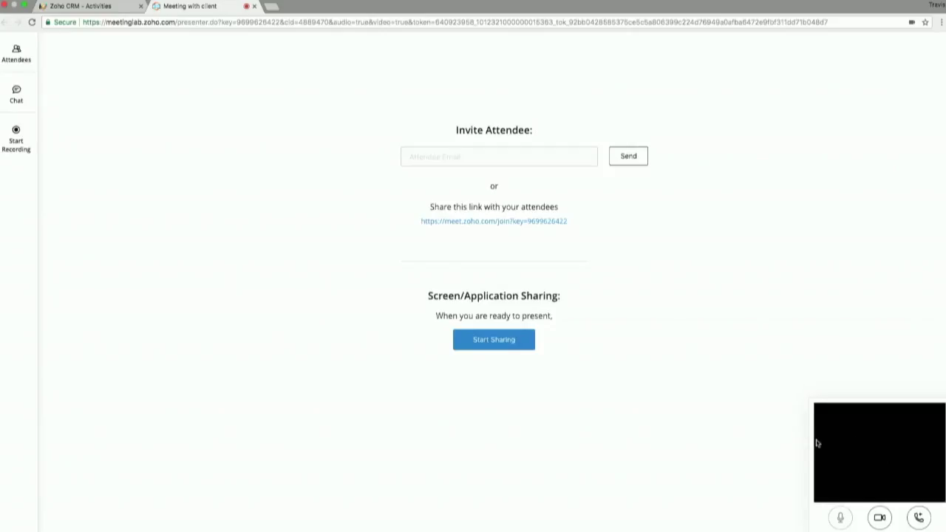
pyautogui.click(879, 517)
# Step: Switch meeting audio to phone dial-in, accepting the dial-in number, conference code and PIN
pyautogui.click(840, 517)
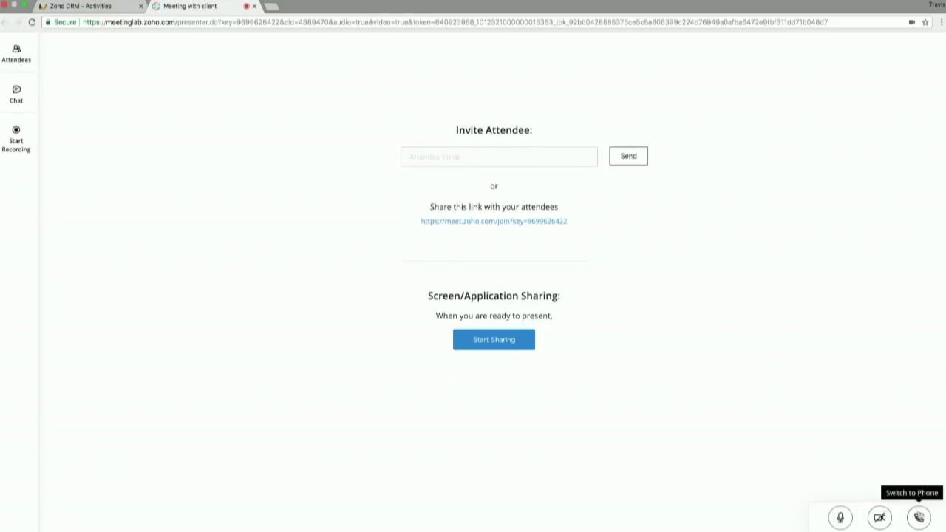
pyautogui.click(919, 517)
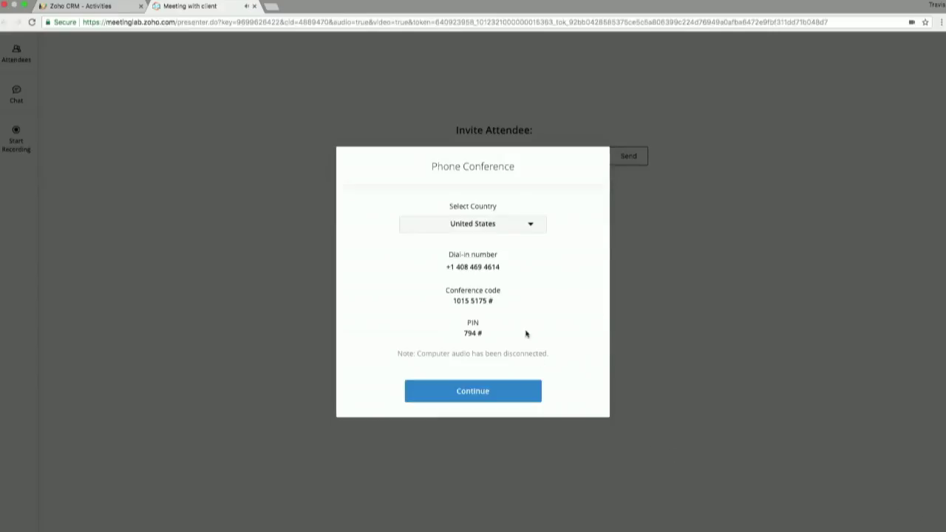
pyautogui.click(503, 398)
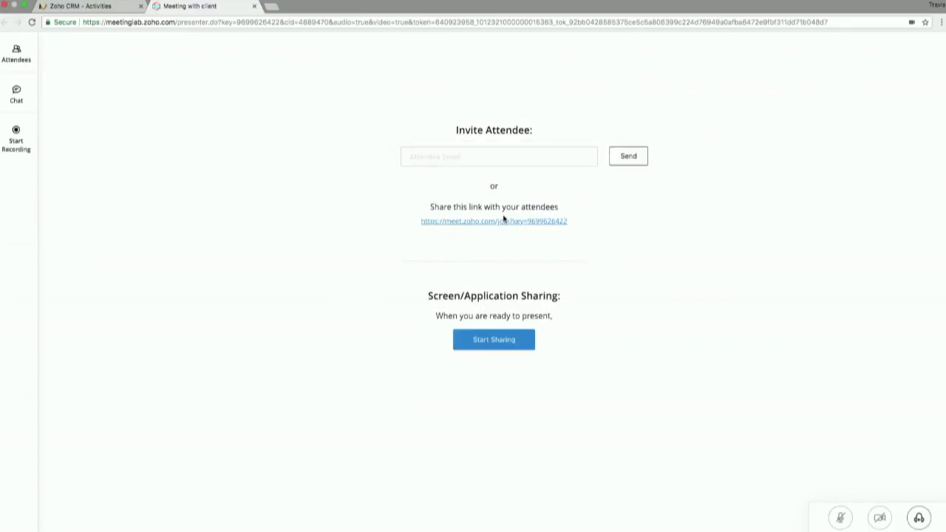
# Step: Add the screen-sharing extension and share Your Entire Screen with attendees
pyautogui.click(486, 344)
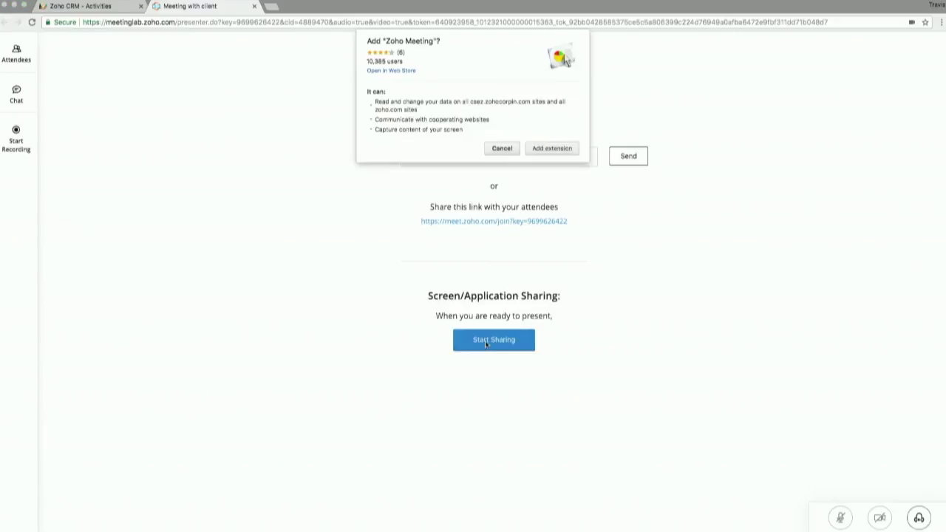
pyautogui.click(549, 150)
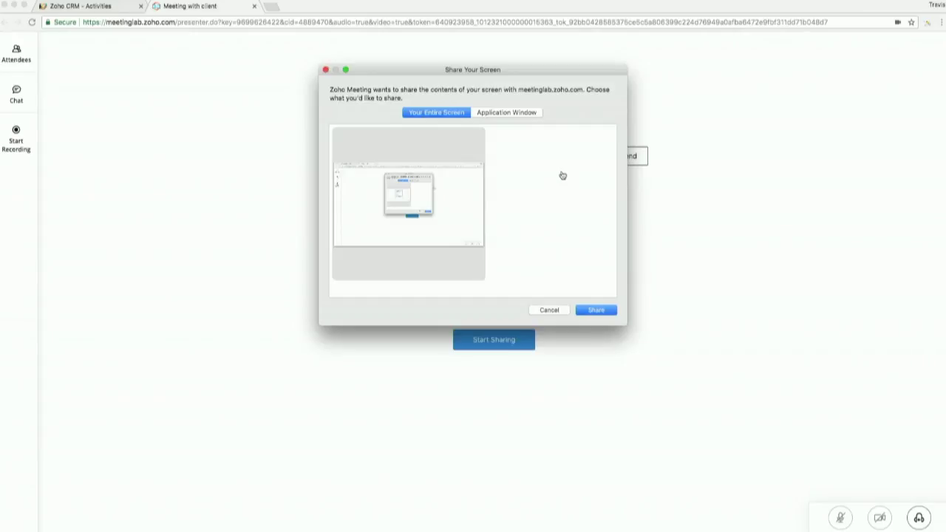
pyautogui.moveTo(553, 76); pyautogui.dragTo(542, 96)
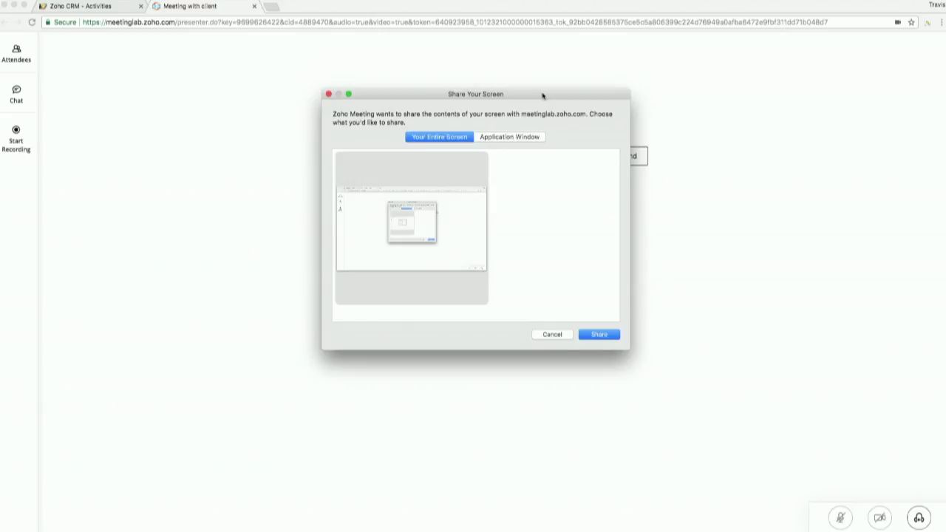
pyautogui.click(598, 332)
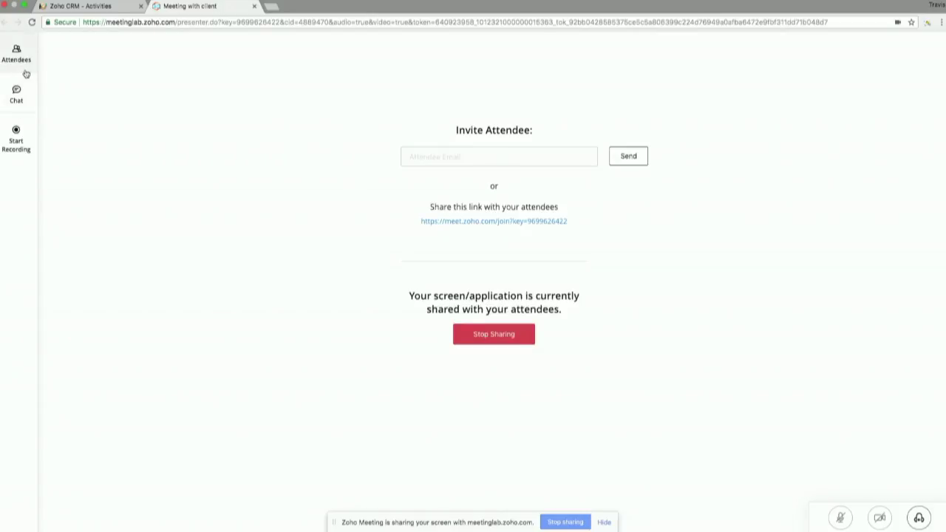
# Step: Zoom in, check the Attendees list and Chat panel, then start recording
pyautogui.press('super+equal')
pyautogui.press('super+equal')
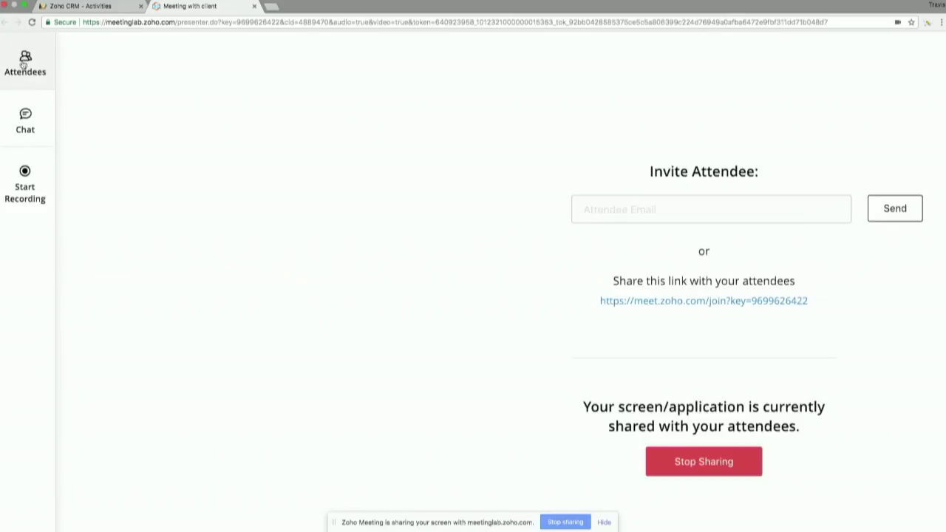
pyautogui.click(24, 60)
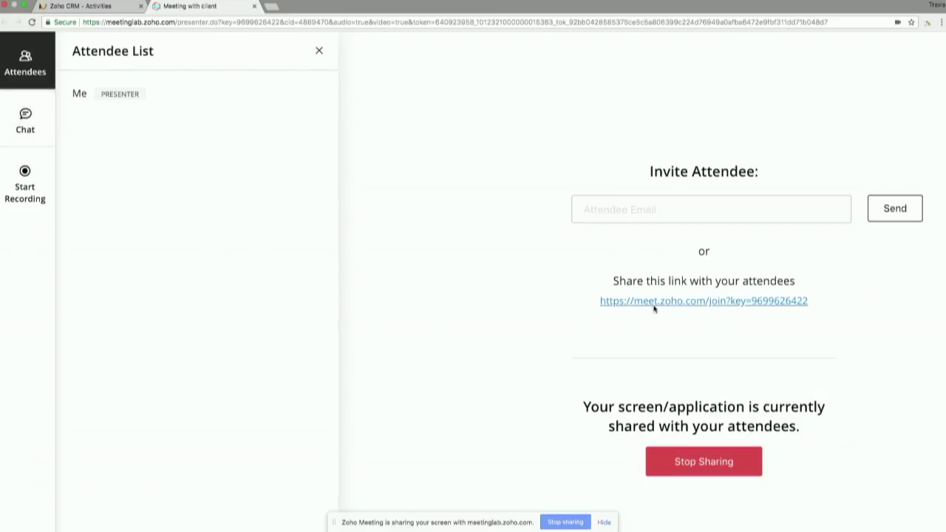
pyautogui.click(35, 118)
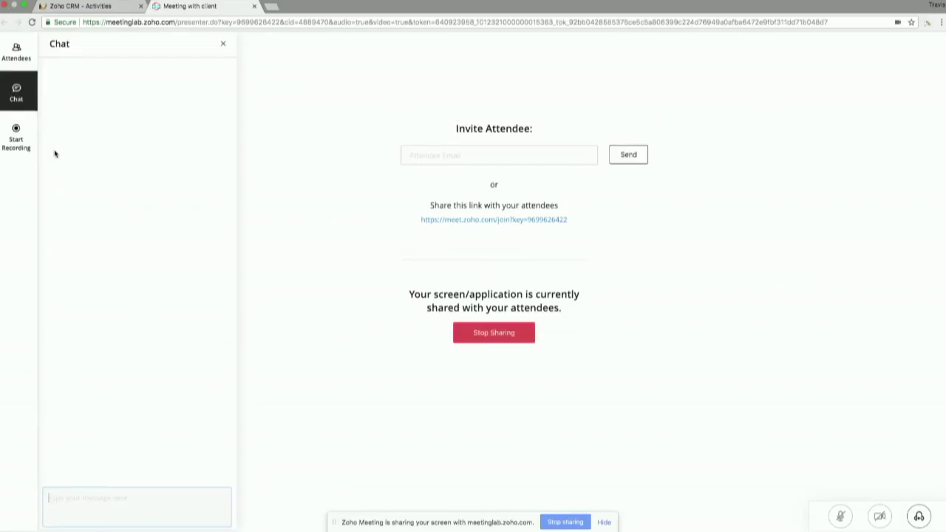
pyautogui.click(15, 138)
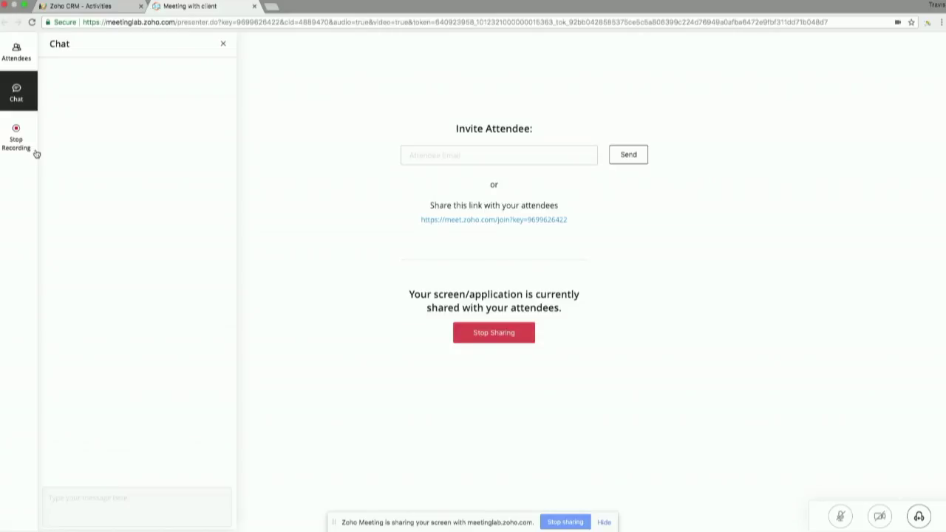
# Step: Stop the meeting recording while the entire screen stays shared
pyautogui.scroll(3, 36, 148)
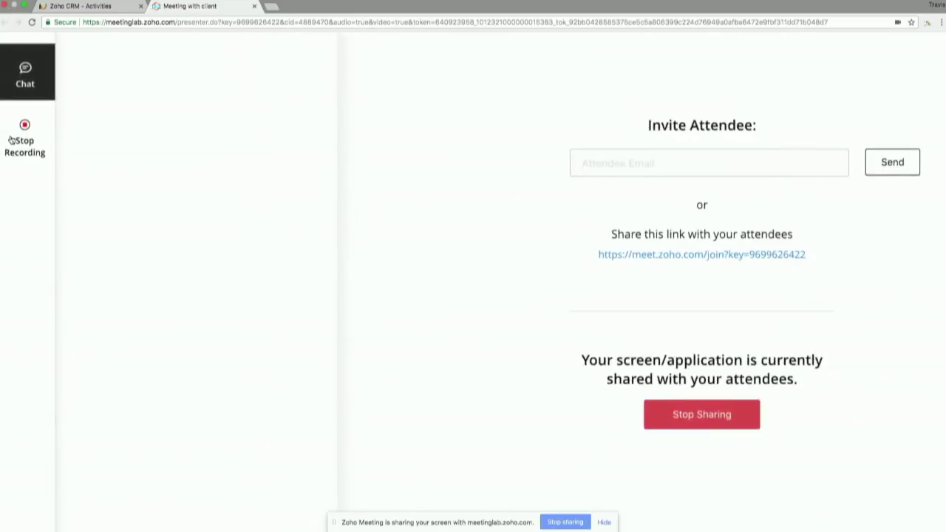
pyautogui.scroll(-3, 42, 135)
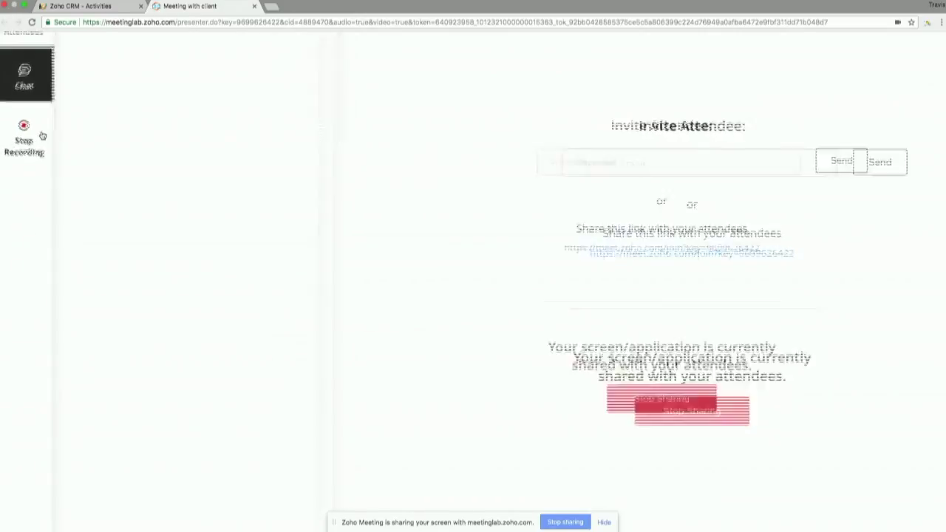
pyautogui.click(17, 135)
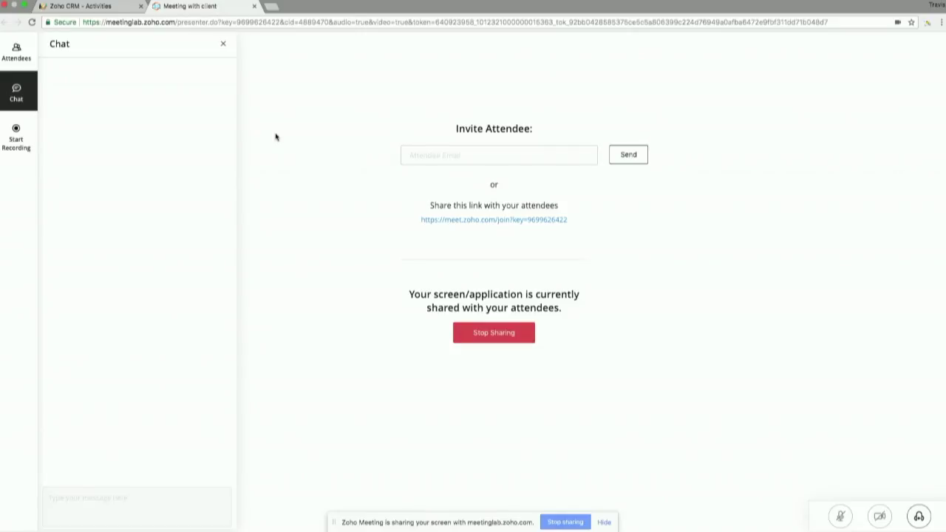
# Step: List all six events in CRM Activities and close the Meeting with client tab
pyautogui.click(88, 6)
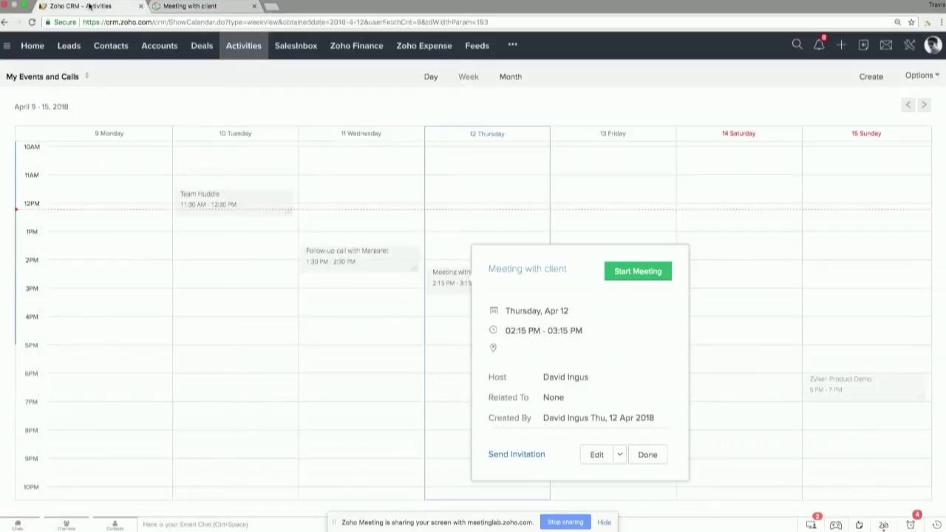
pyautogui.click(239, 55)
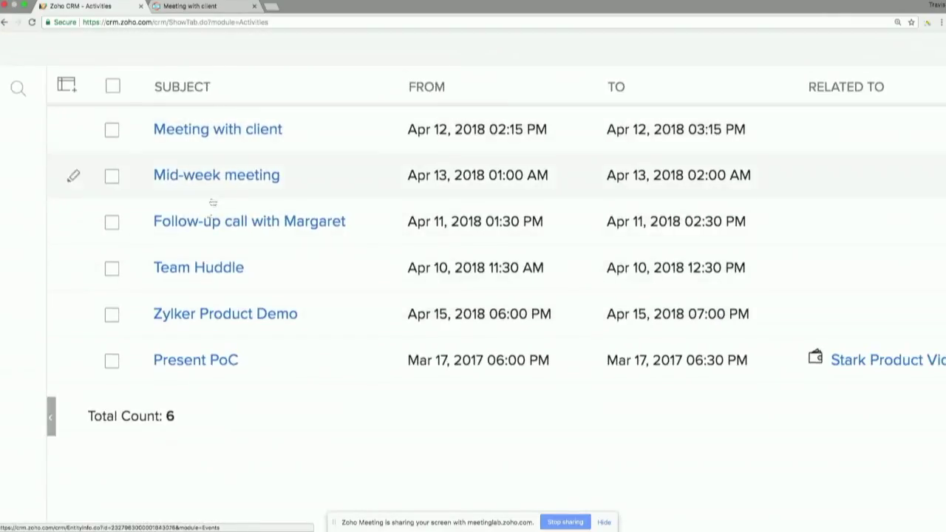
pyautogui.click(254, 6)
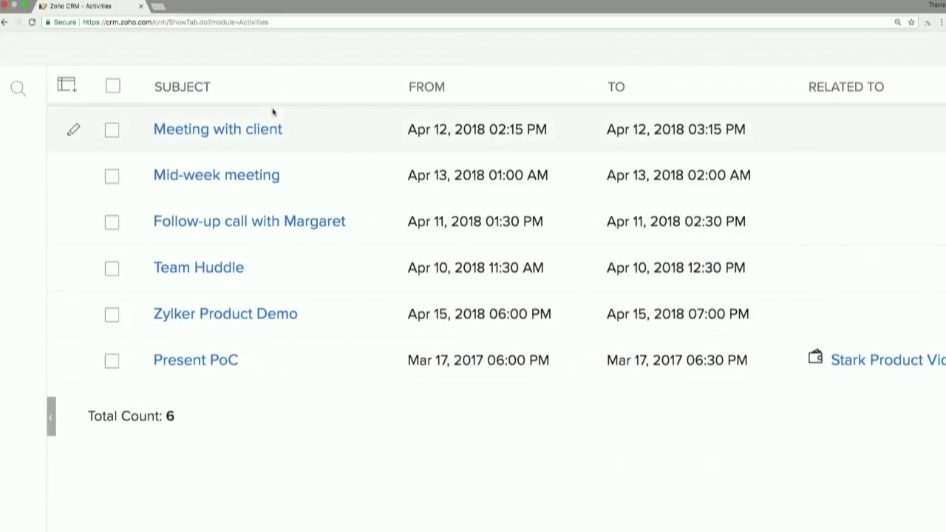
pyautogui.click(244, 131)
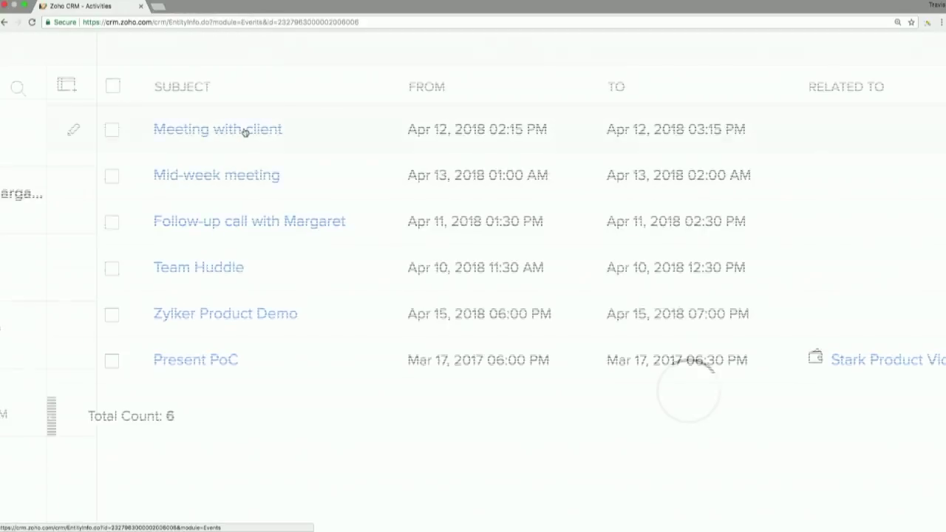
pyautogui.moveTo(189, 157); pyautogui.dragTo(290, 162)
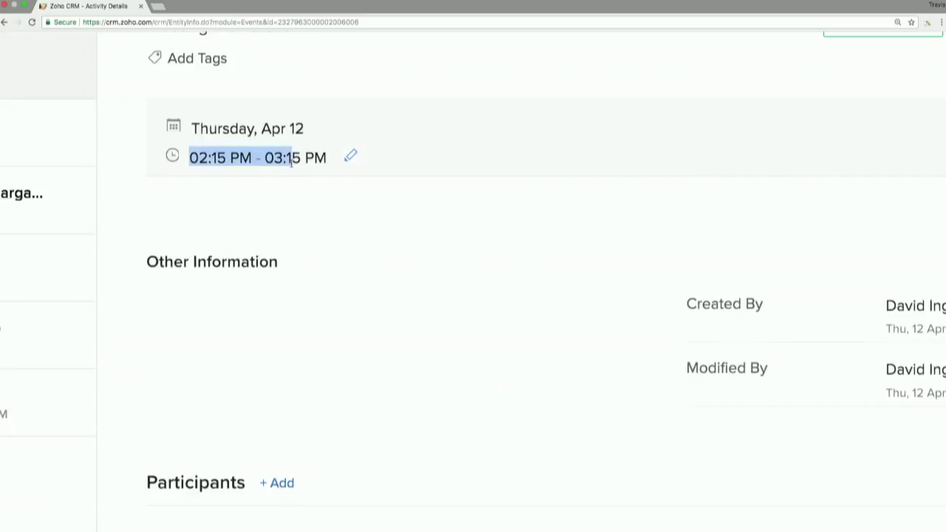
pyautogui.press('super+minus')
pyautogui.scroll(-3, 291, 163)
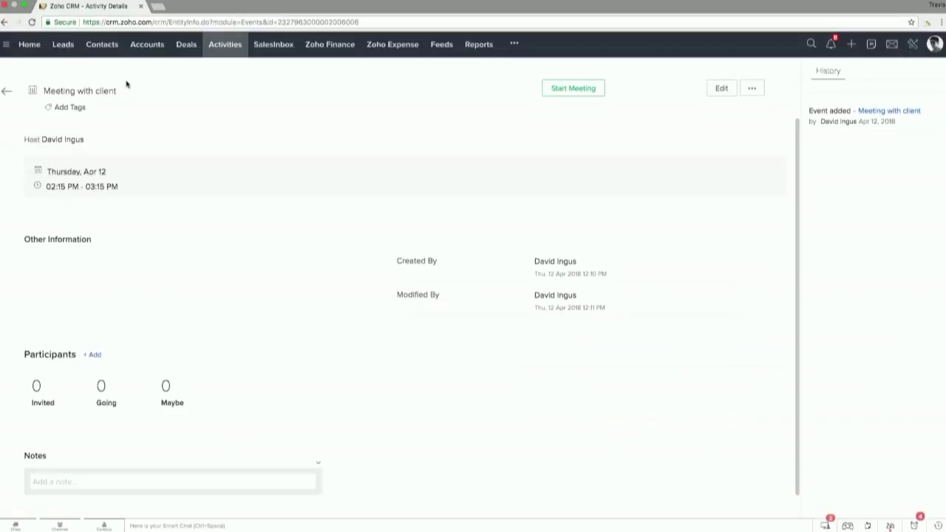
pyautogui.hscroll(-5, 126, 84)
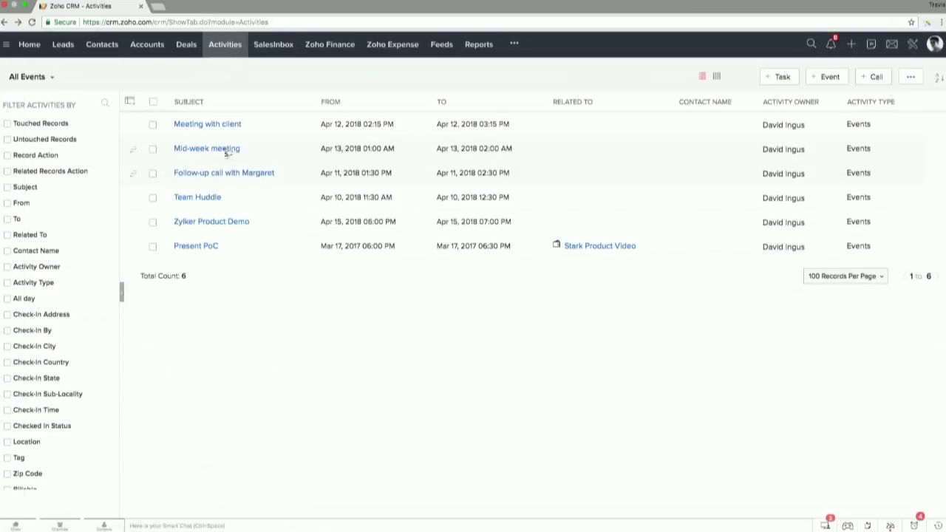
# Step: Open the Apr 11 follow-up call event, pause its recording, and check the participant counts
pyautogui.click(222, 173)
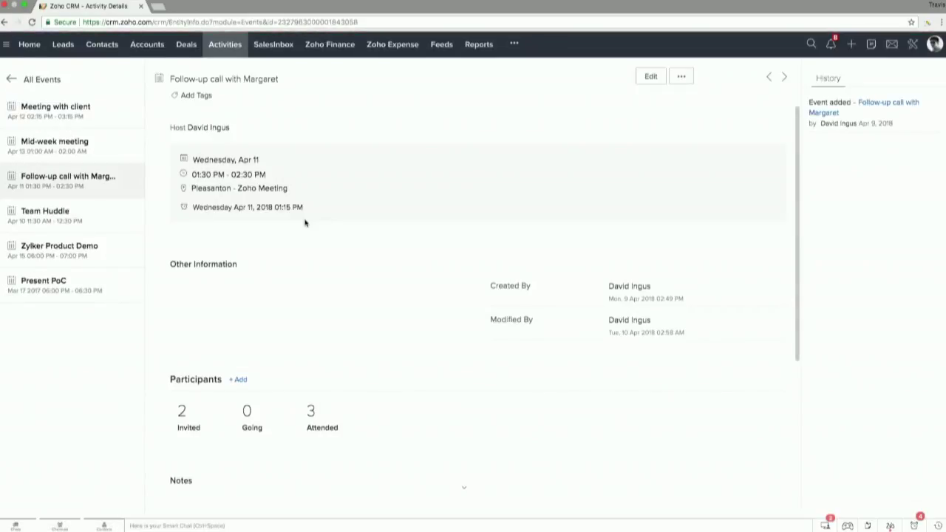
pyautogui.scroll(-5, 304, 222)
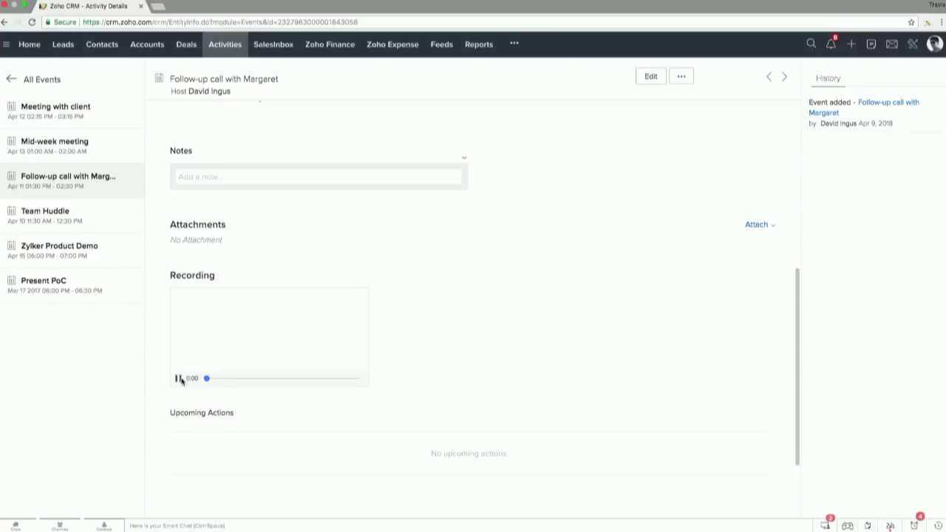
pyautogui.click(178, 378)
pyautogui.scroll(3, 422, 317)
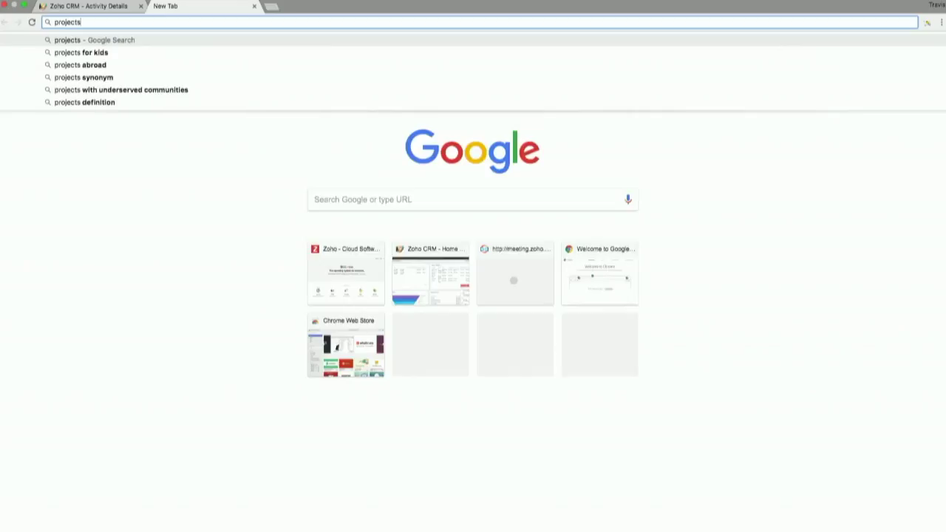
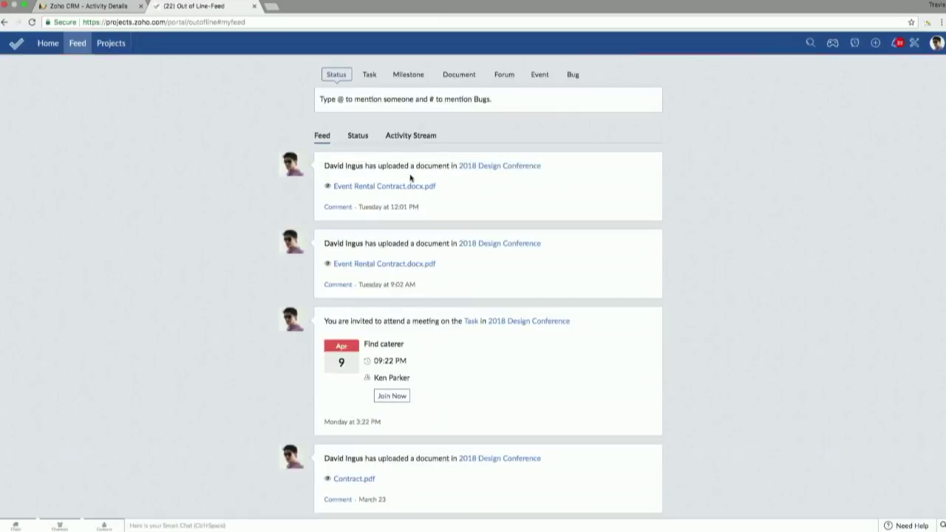
# Step: On projects.zoho.com, download Event Rental Contract.docx.pdf and open the 2018 Design Conference dashboard
pyautogui.click(369, 76)
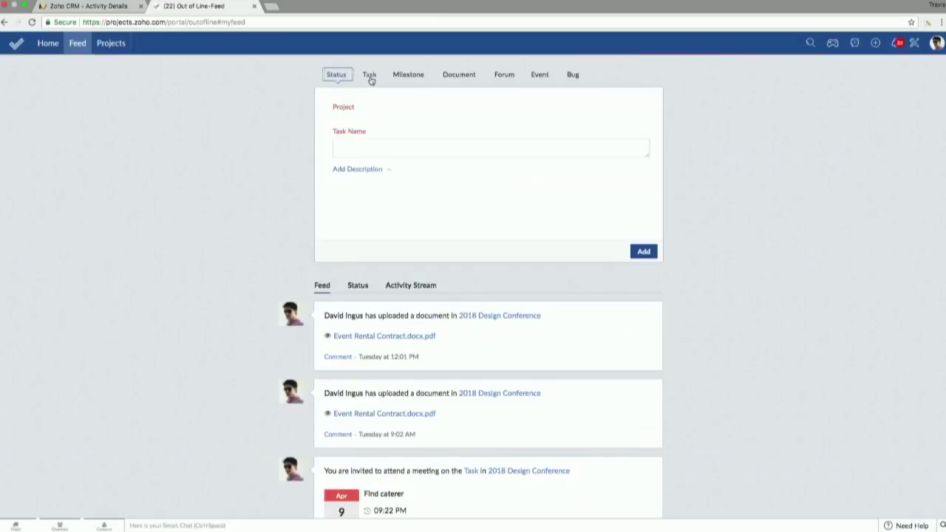
pyautogui.click(377, 336)
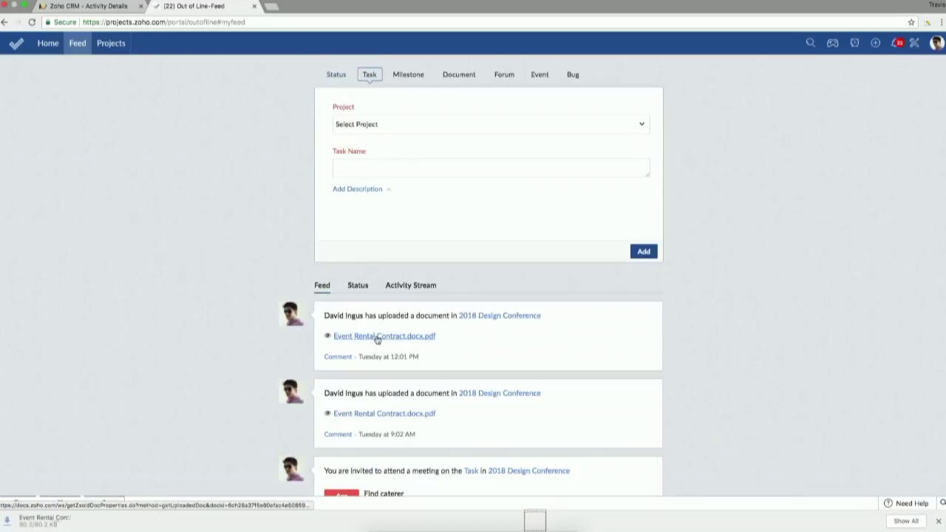
pyautogui.click(103, 43)
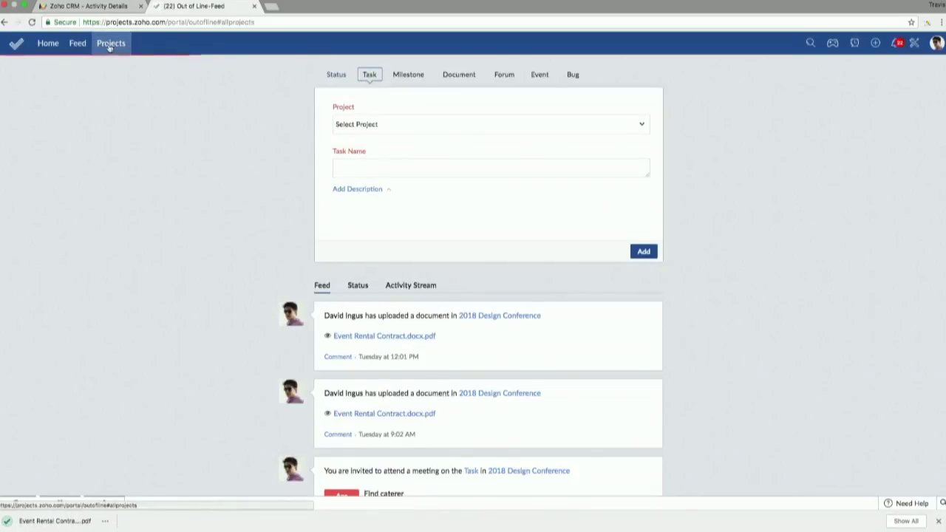
pyautogui.click(90, 140)
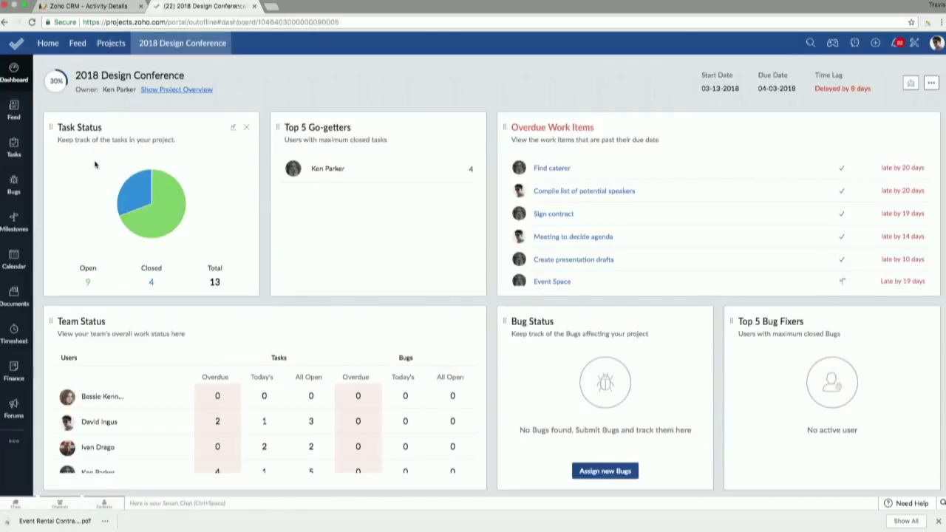
# Step: Show the tasks on the Kanban board and check the Find caterer task's Meet now invite
pyautogui.click(14, 148)
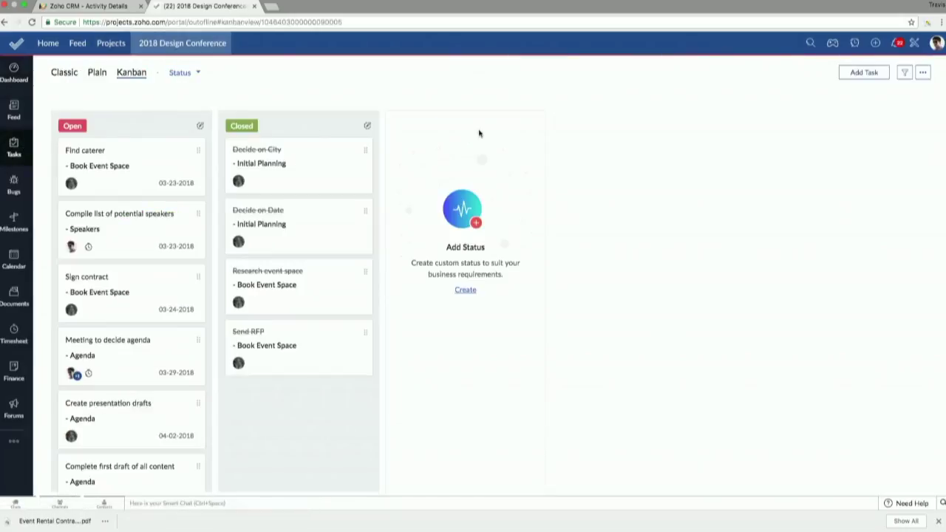
pyautogui.click(163, 173)
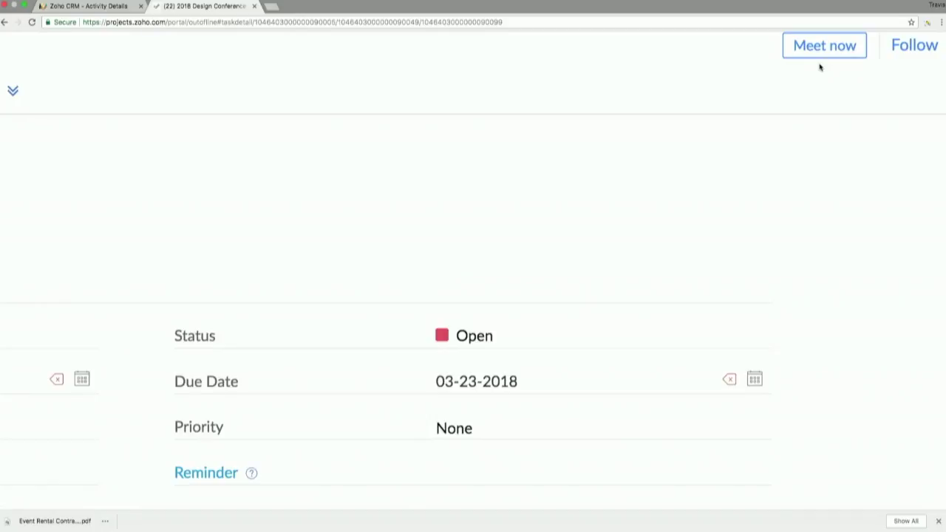
pyautogui.click(817, 54)
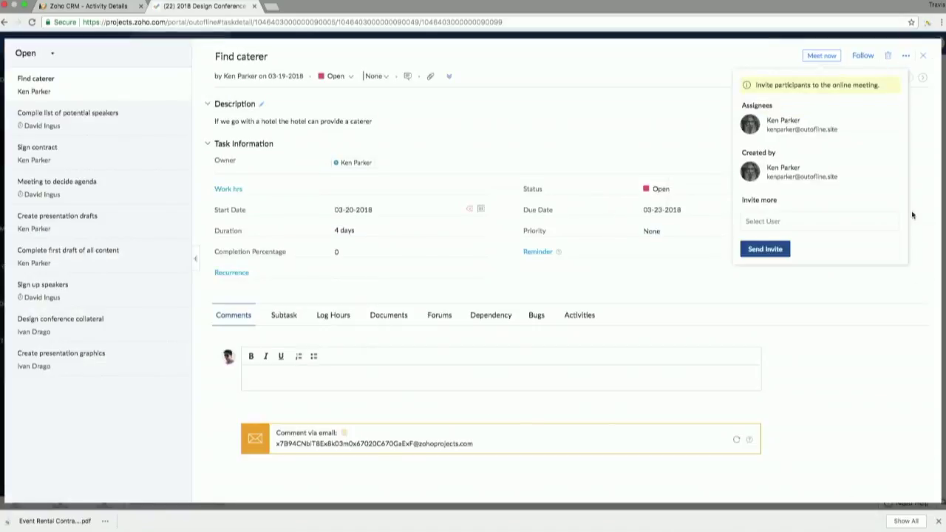
pyautogui.click(922, 55)
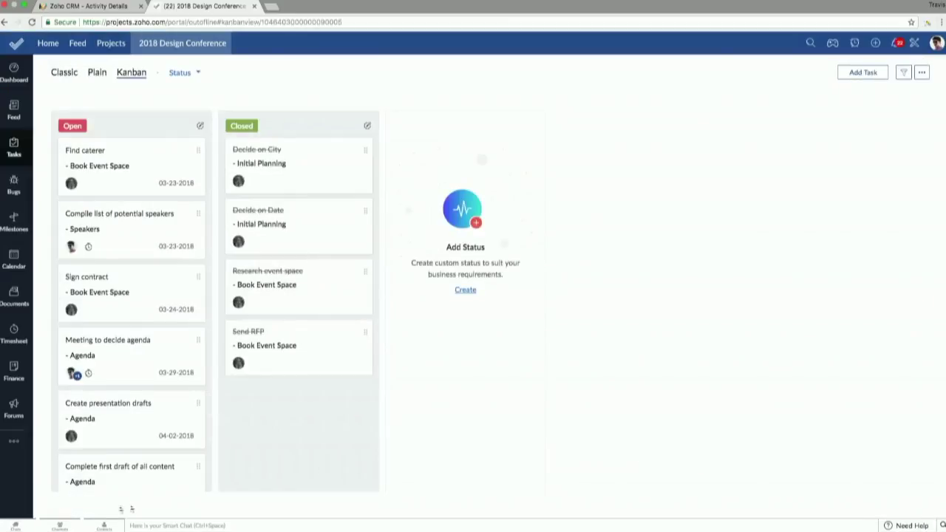
# Step: Open the colleague's recent Cliq chat about the contract and view its Actions dropdown
pyautogui.scroll(5, 15, 527)
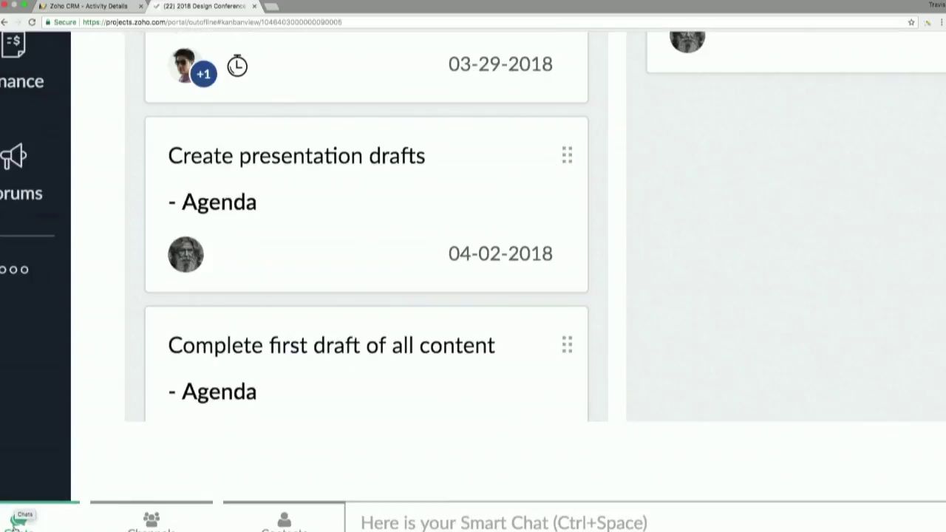
pyautogui.click(14, 525)
pyautogui.scroll(-2, 141, 308)
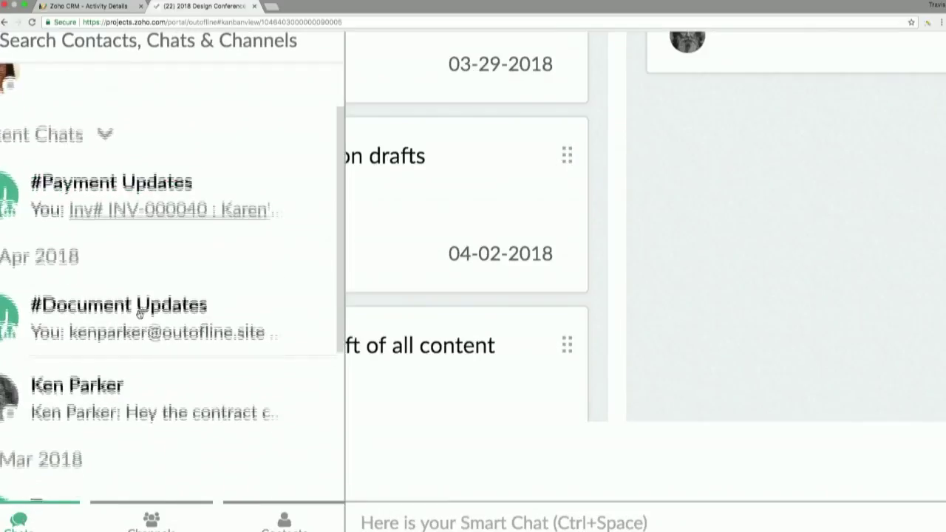
pyautogui.click(176, 387)
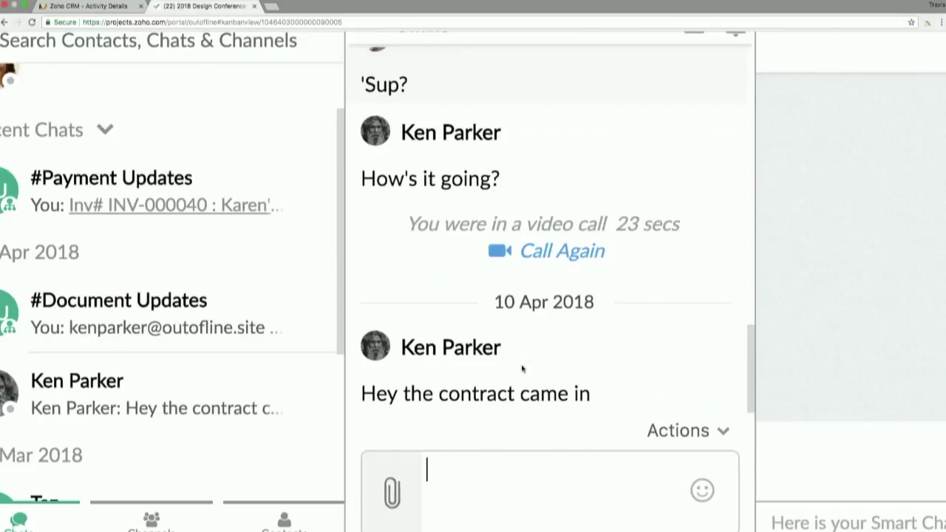
pyautogui.click(686, 430)
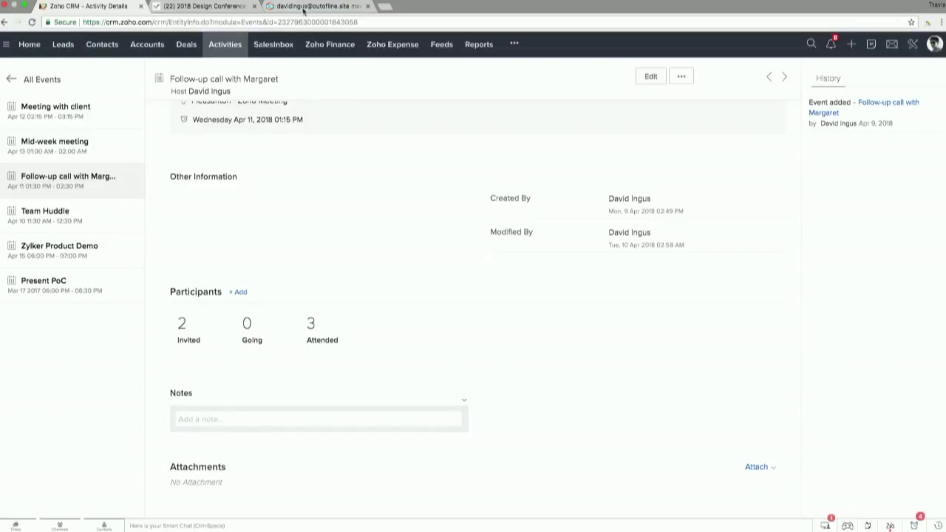
# Step: Load meetinglab.zoho.com in the Zoho Meeting tab to reach the home page
pyautogui.click(302, 11)
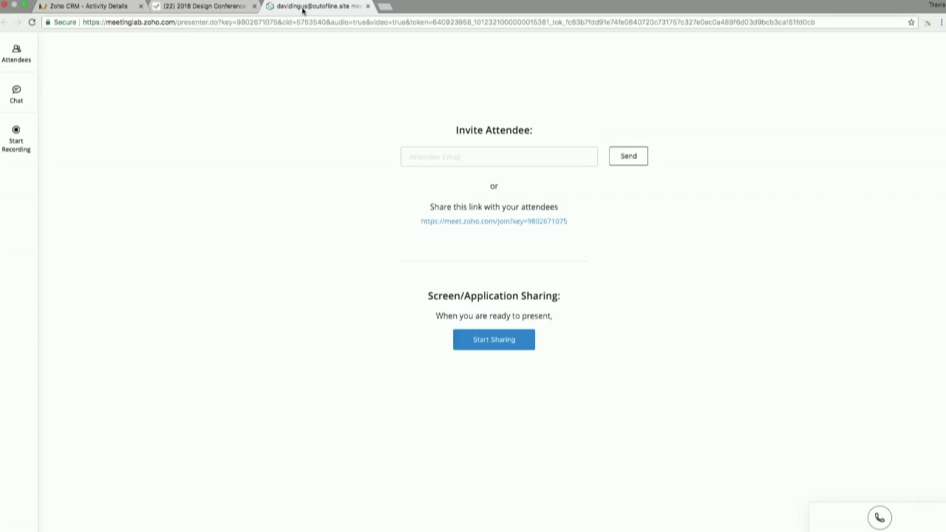
pyautogui.click(188, 22)
pyautogui.write('meeting')
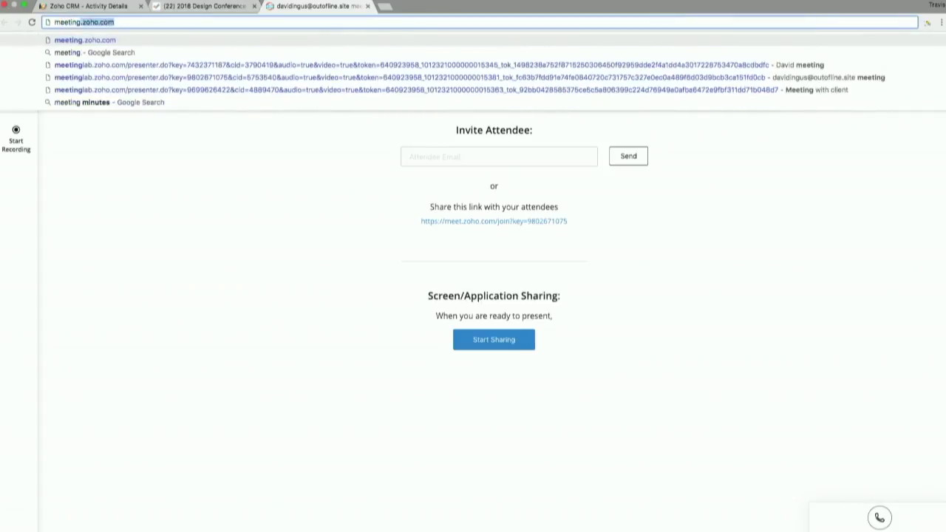
pyautogui.write('lab.zoho.com')
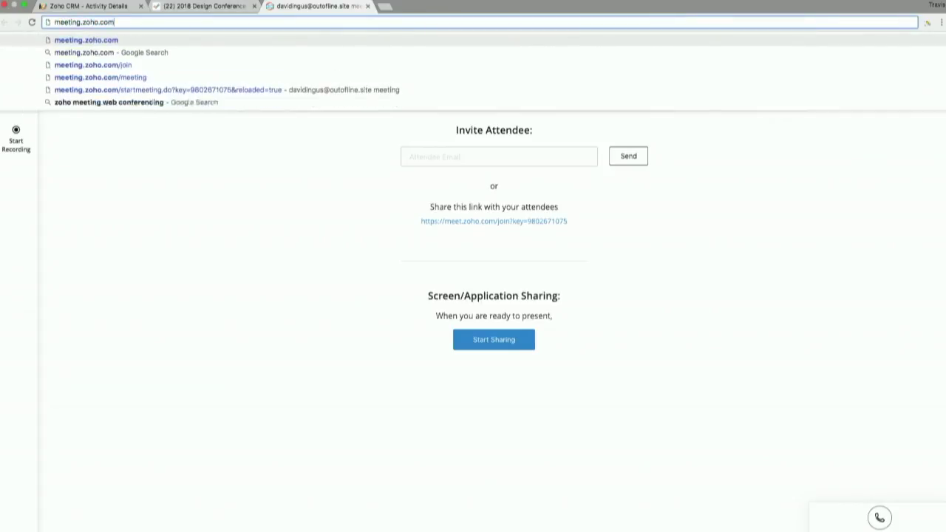
pyautogui.press('Return')
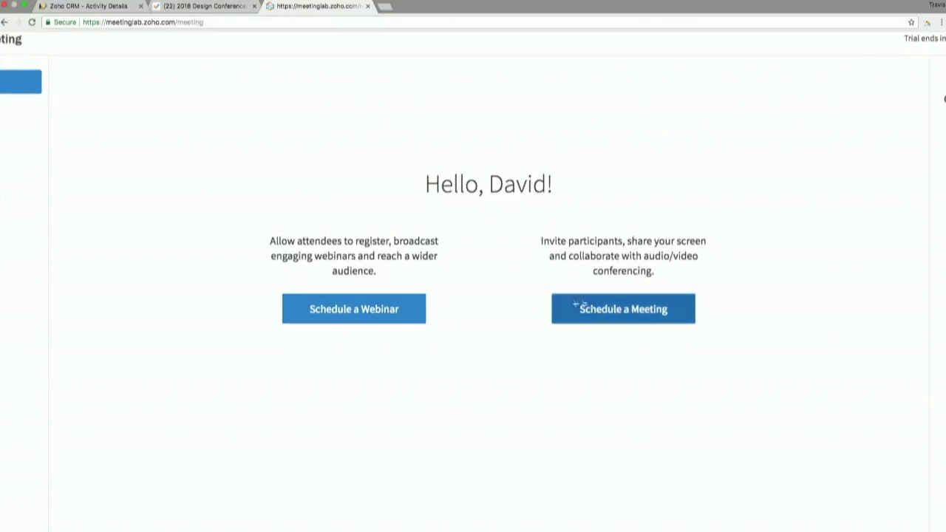
# Step: Start the Web Development Offering webinar from My Webinars and return to the listing
pyautogui.scroll(-3, 446, 306)
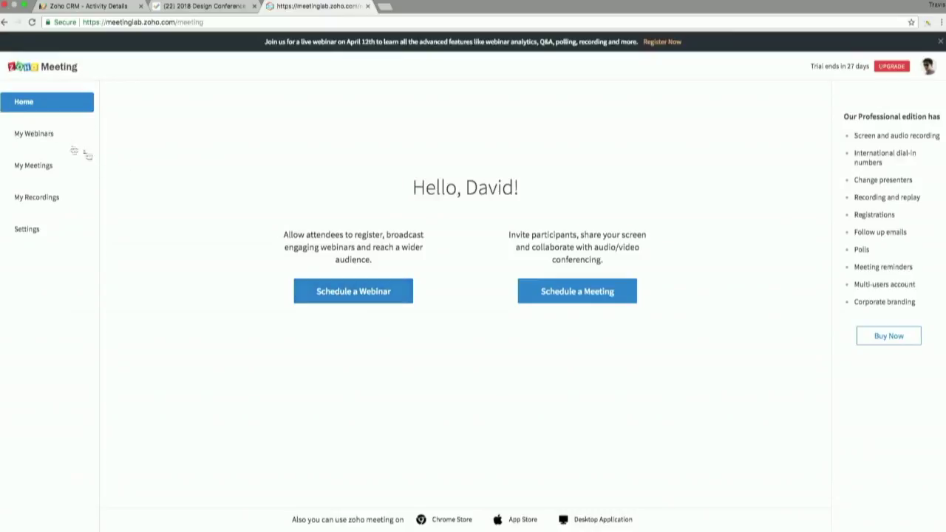
pyautogui.click(44, 134)
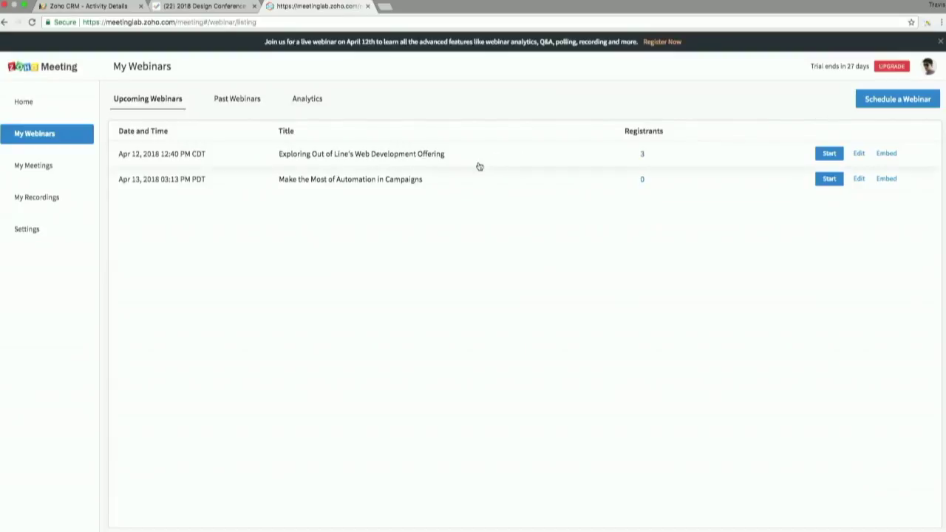
pyautogui.click(829, 153)
pyautogui.click(331, 6)
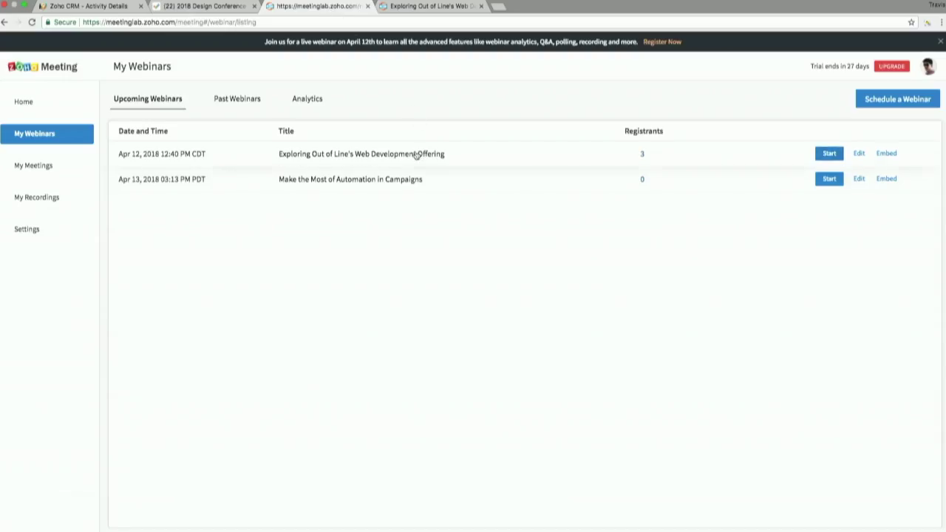
pyautogui.scroll(5, 416, 154)
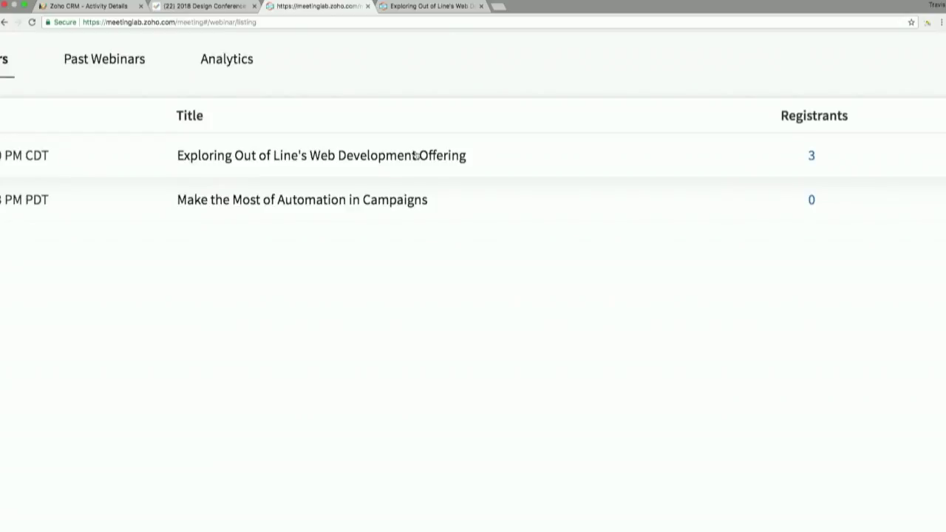
# Step: View the three registrants of the Web Development Offering webinar, then open its Webinar Details
pyautogui.scroll(-5, 415, 155)
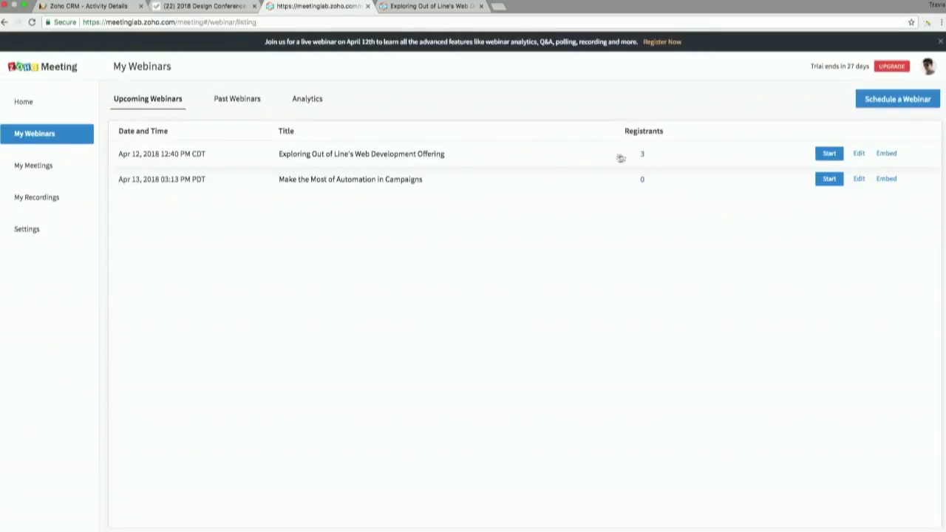
pyautogui.click(642, 156)
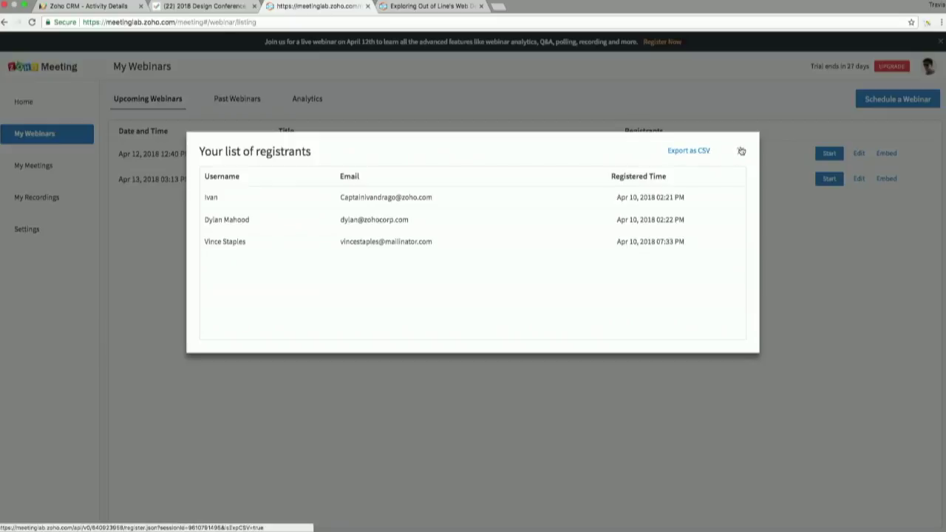
pyautogui.scroll(5, 703, 151)
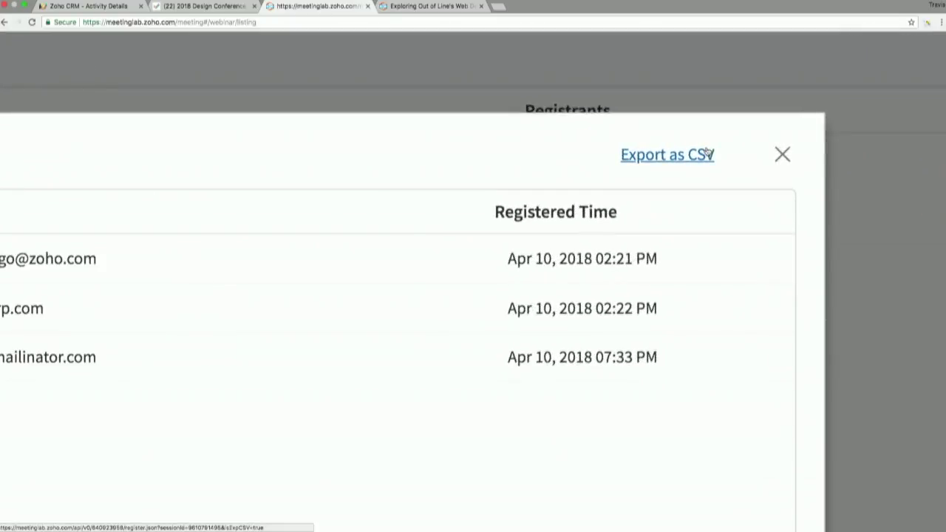
pyautogui.scroll(-5, 706, 152)
pyautogui.click(739, 151)
pyautogui.click(419, 152)
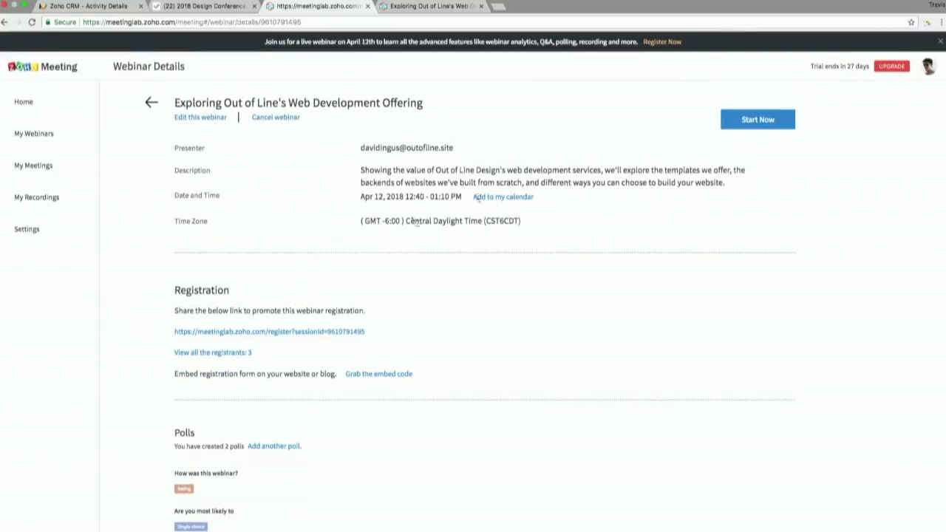
pyautogui.scroll(-1, 302, 269)
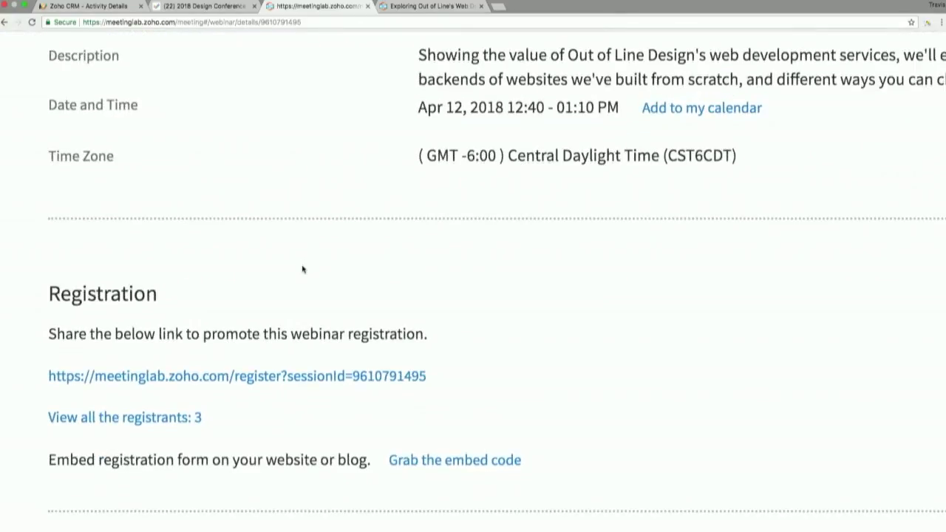
pyautogui.scroll(-3, 302, 269)
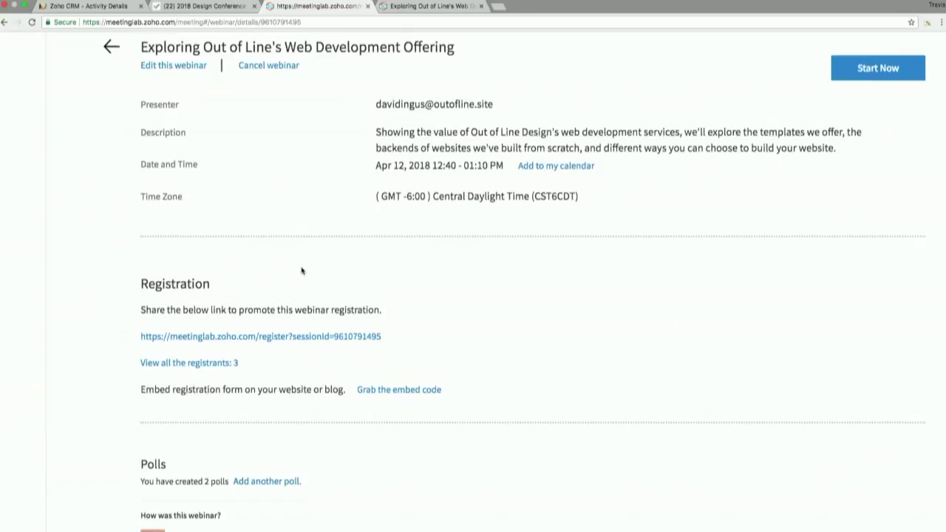
pyautogui.scroll(-2, 301, 270)
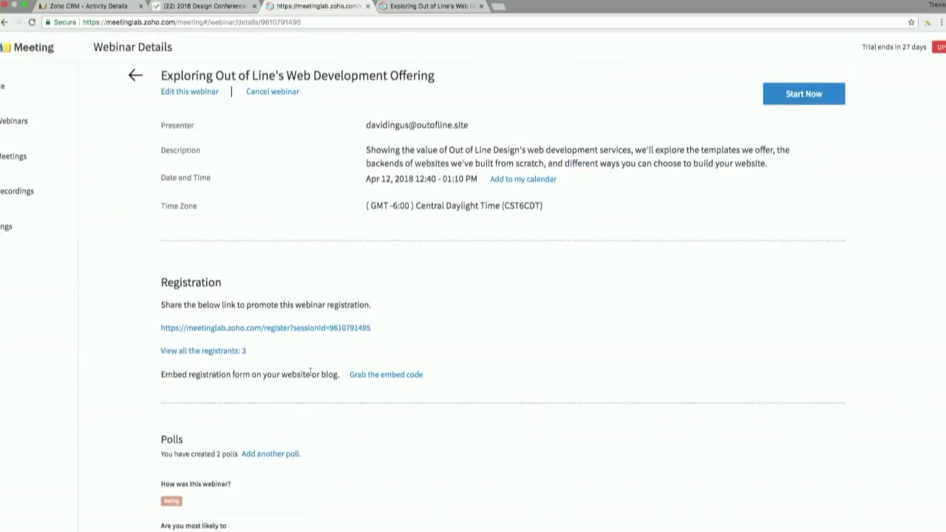
pyautogui.scroll(-1, 310, 372)
pyautogui.scroll(3, 310, 372)
pyautogui.scroll(3, 310, 372)
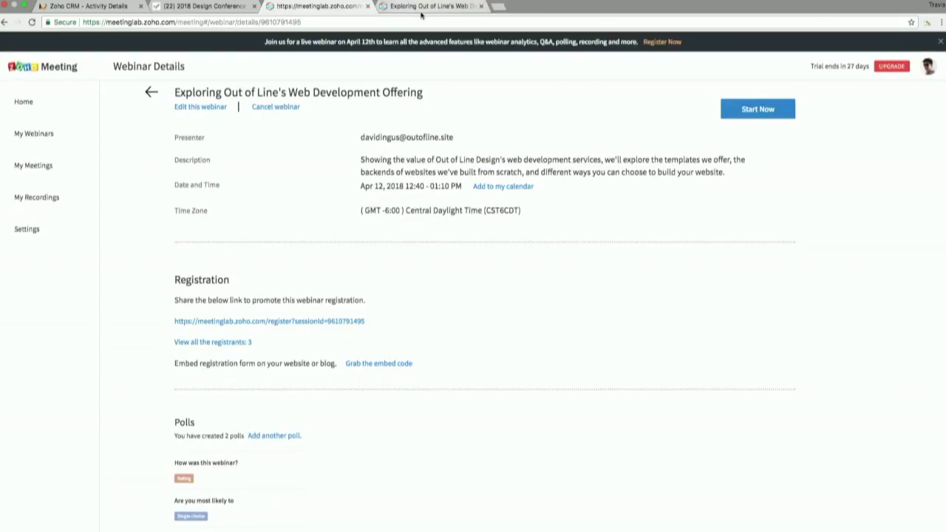
pyautogui.click(443, 6)
# Step: Start the webinar with computer audio and show the Attendee List panel
pyautogui.click(534, 310)
pyautogui.click(473, 361)
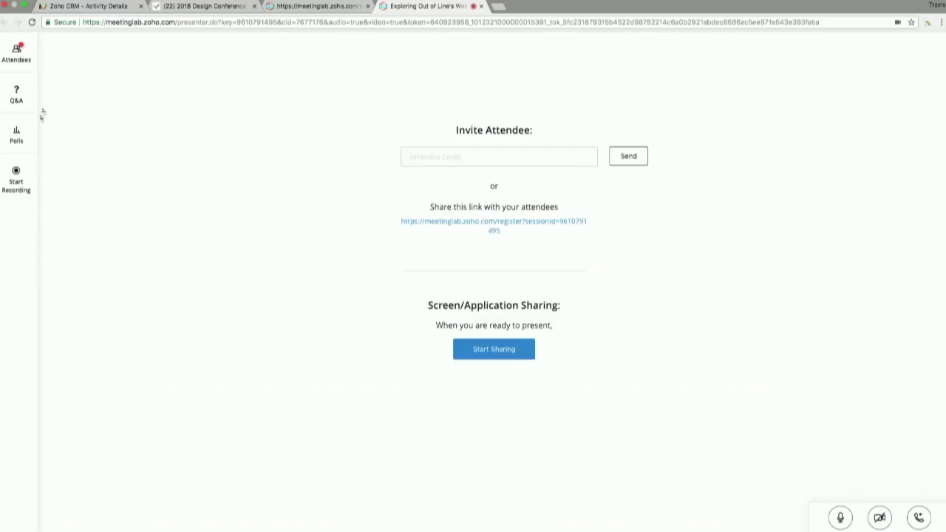
pyautogui.click(13, 61)
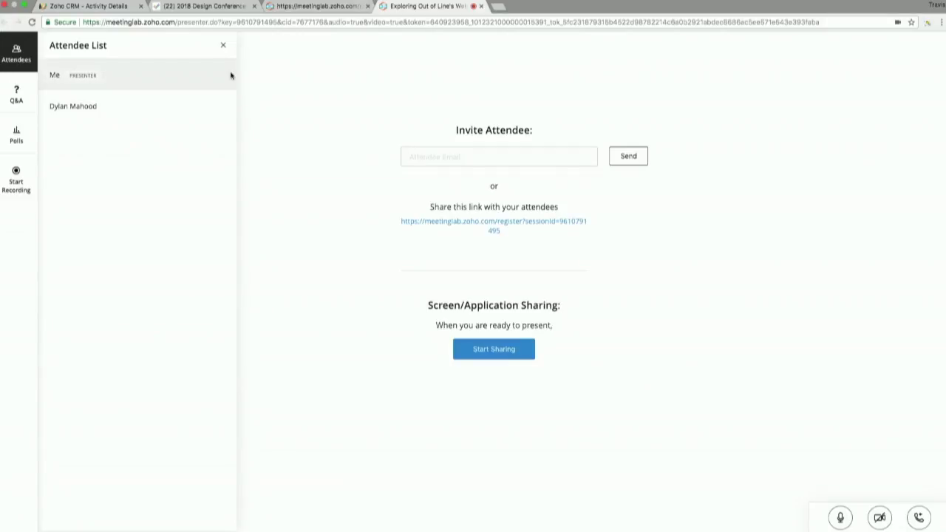
# Step: Open Q&A, share the entire screen, and start recording the webinar
pyautogui.click(219, 50)
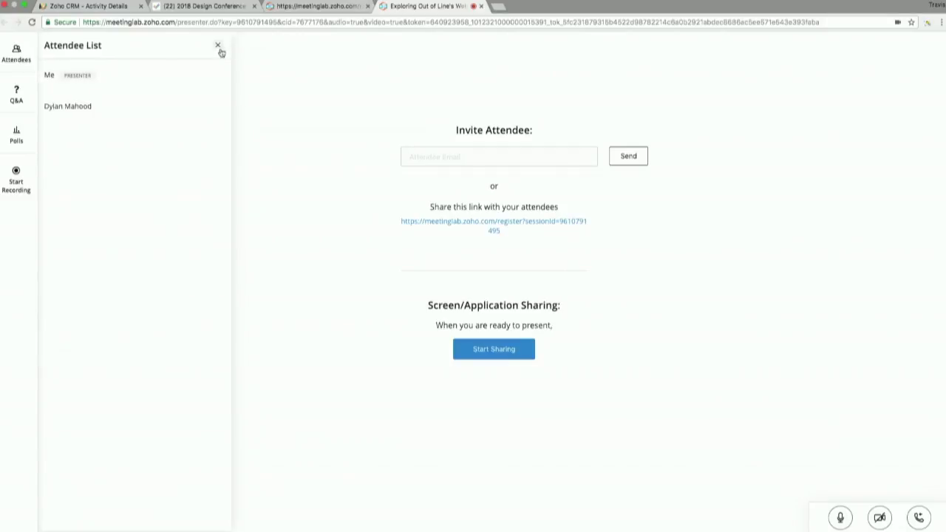
pyautogui.click(20, 107)
pyautogui.click(481, 348)
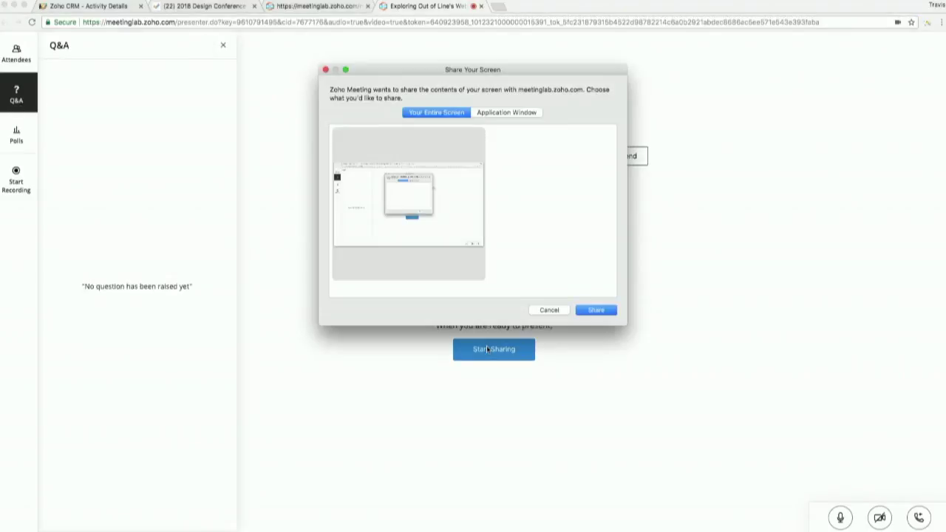
pyautogui.click(596, 311)
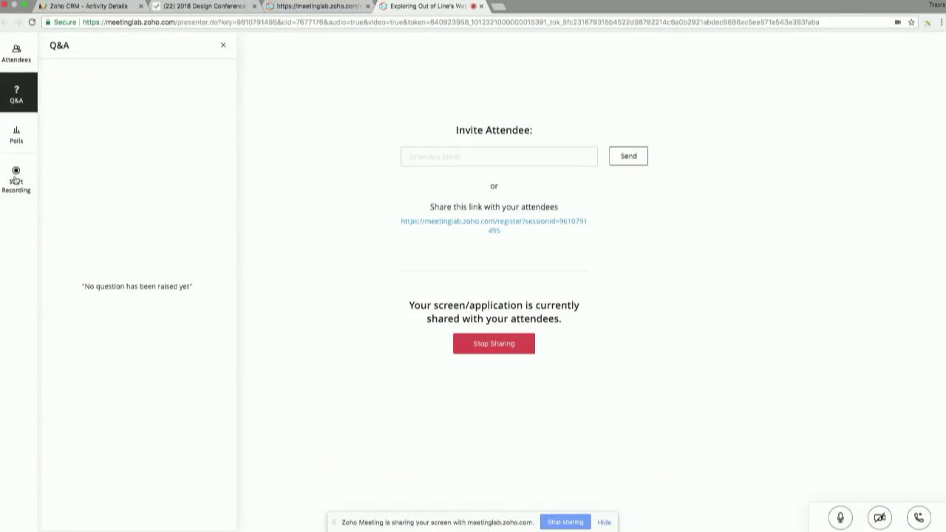
pyautogui.click(16, 178)
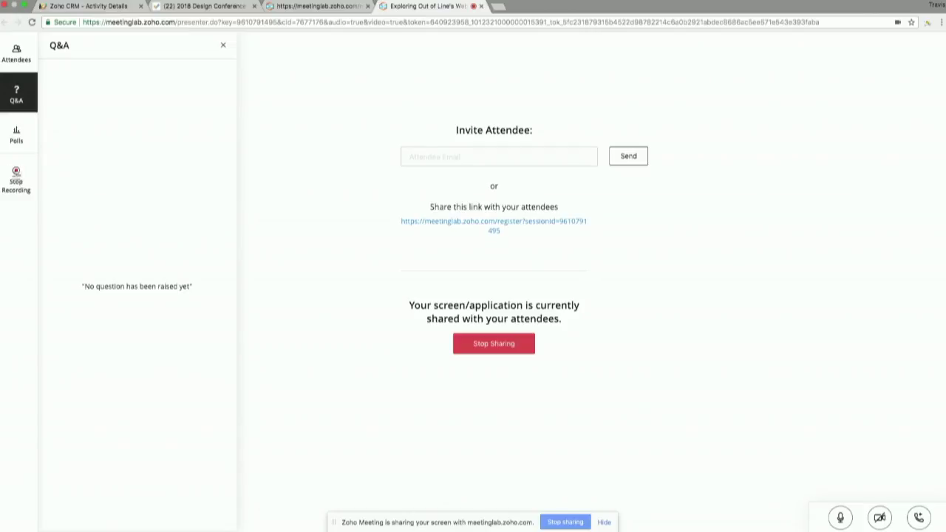
pyautogui.click(20, 140)
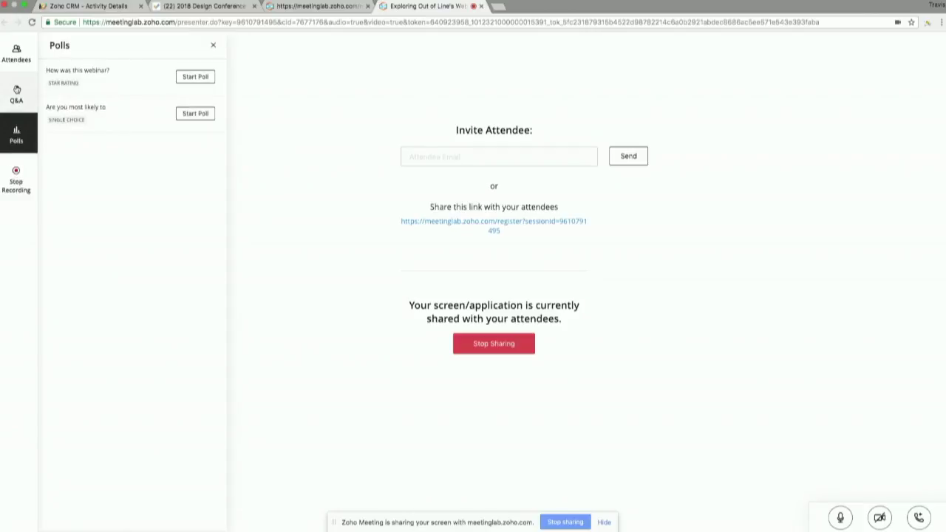
# Step: Launch the 'How was this webinar?' star-rating poll and review its results
pyautogui.scroll(5, 144, 75)
pyautogui.hscroll(-3, 144, 78)
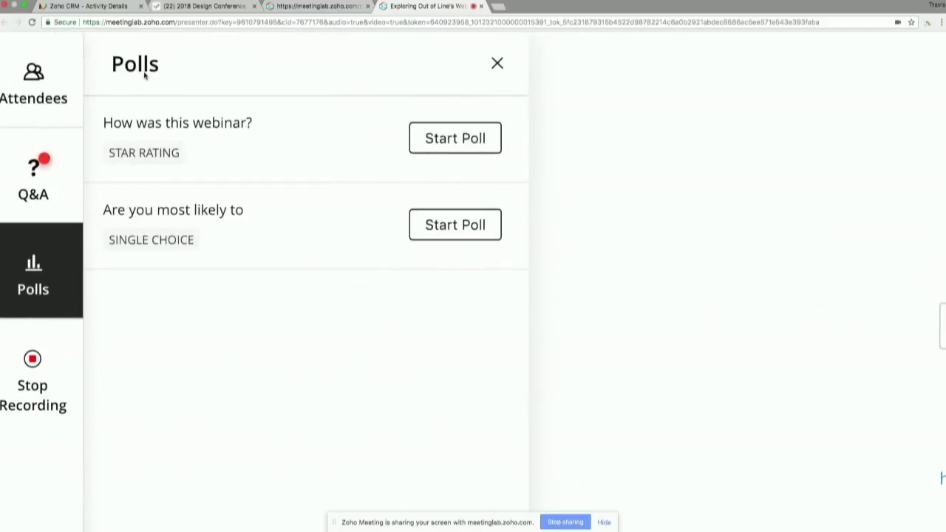
pyautogui.click(431, 144)
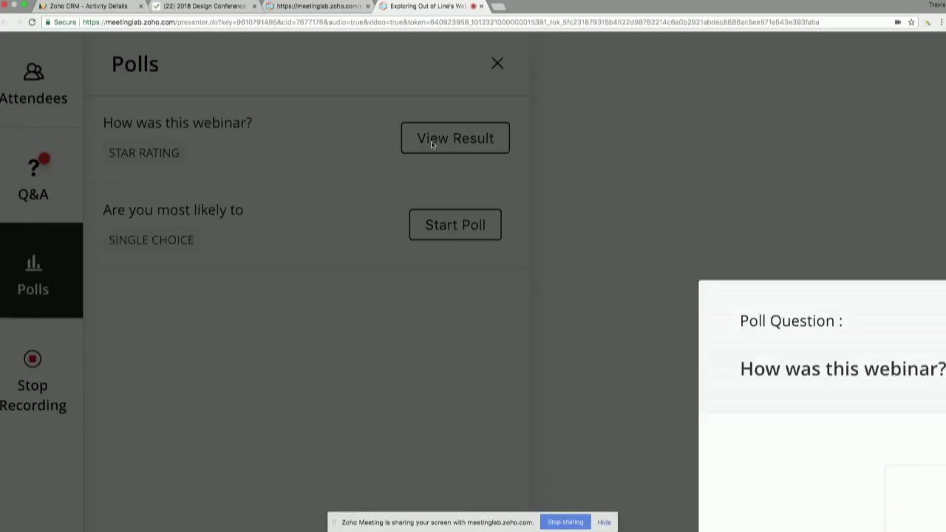
pyautogui.scroll(-5, 432, 144)
pyautogui.scroll(3, 564, 242)
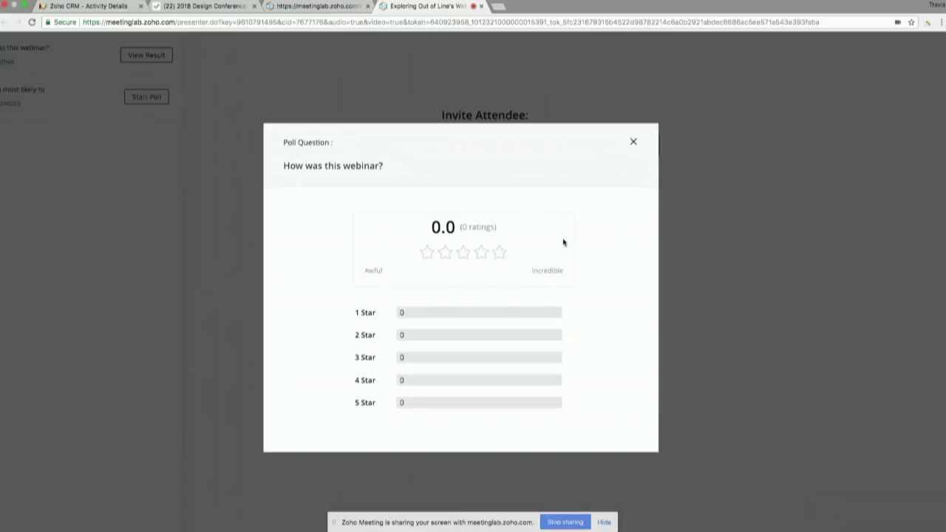
pyautogui.scroll(-5, 563, 241)
pyautogui.press('Escape')
# Step: Launch the 'Are you most likely to' single-choice poll and close its results
pyautogui.click(201, 119)
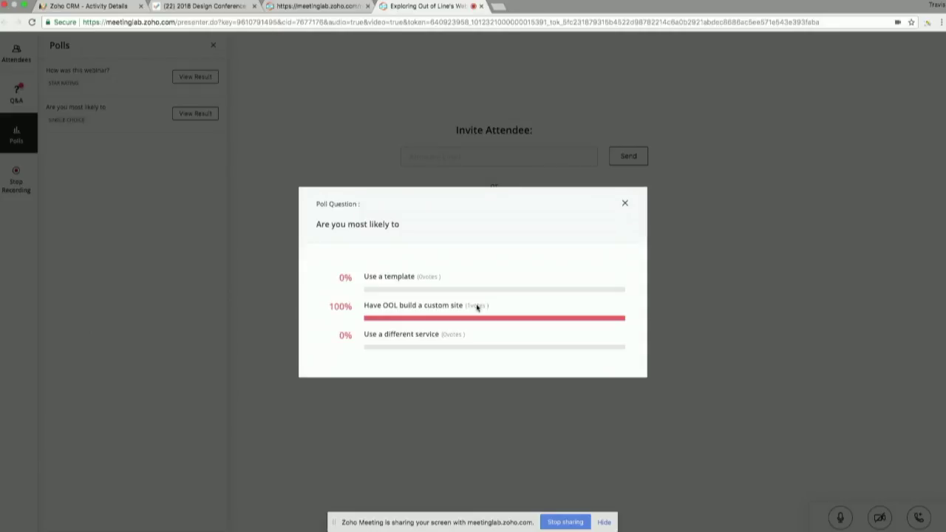
pyautogui.click(625, 203)
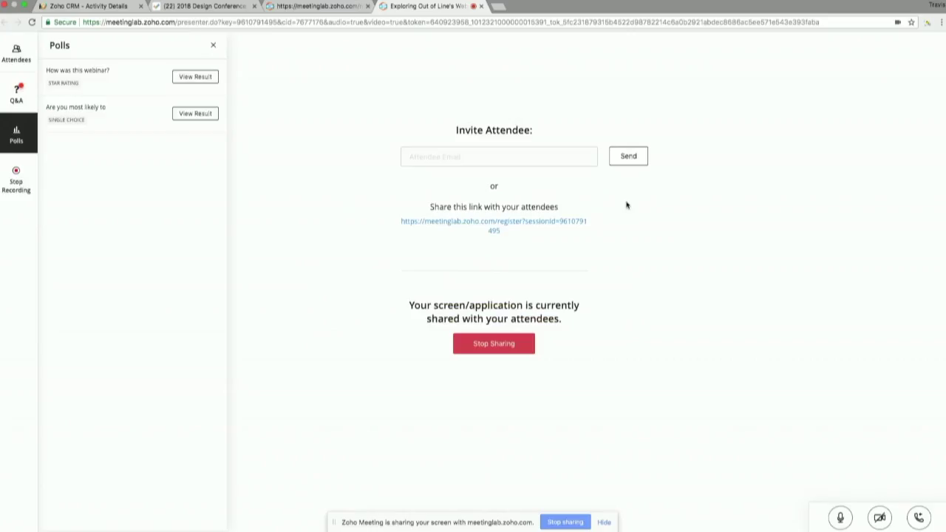
pyautogui.click(14, 96)
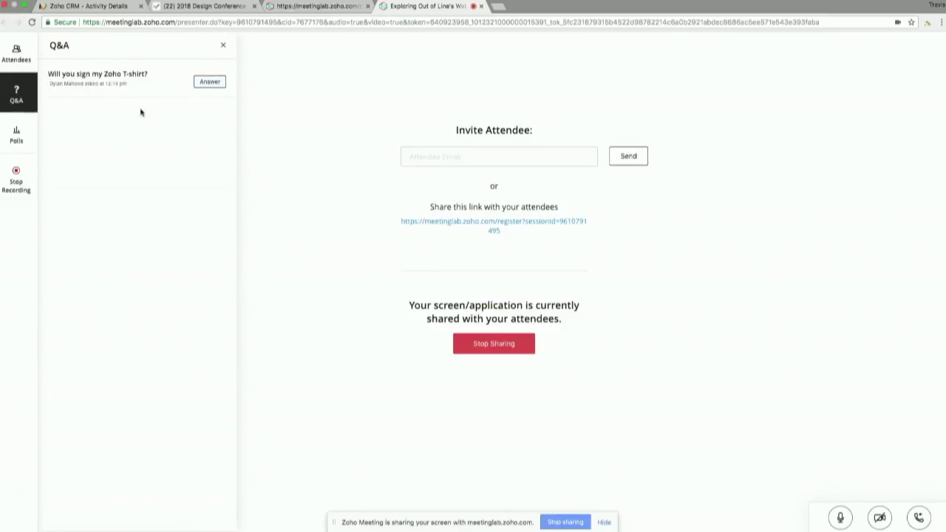
# Step: Reply privately to the T-shirt question with a contact e-mail address, then return to the webinar details tab
pyautogui.click(207, 83)
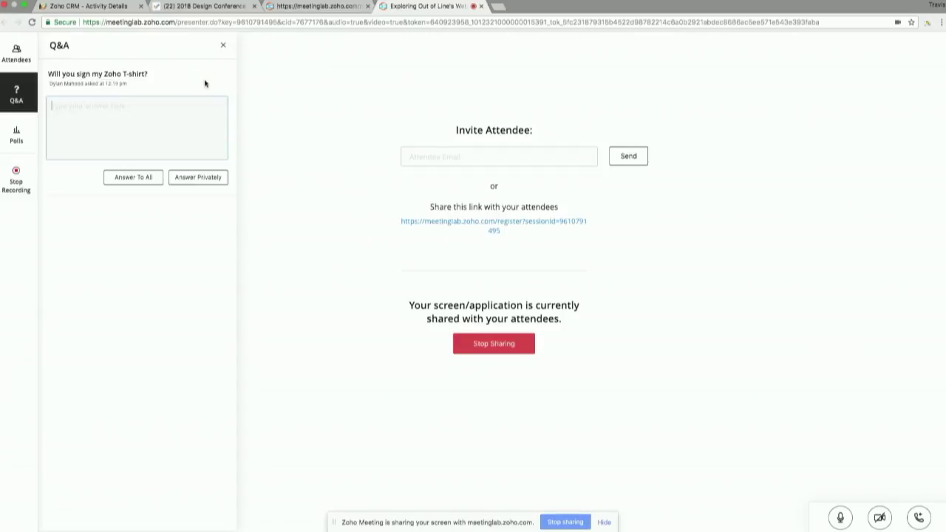
pyautogui.click(146, 139)
pyautogui.scroll(3, 143, 139)
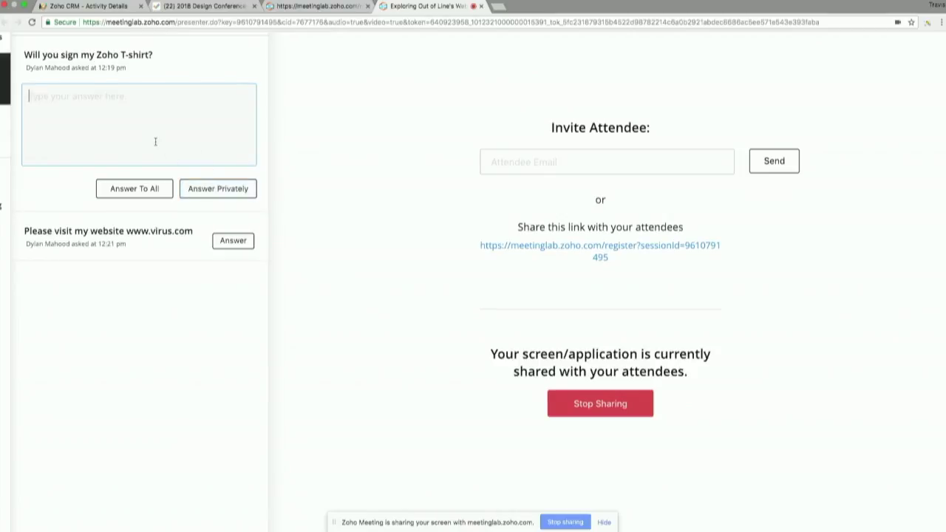
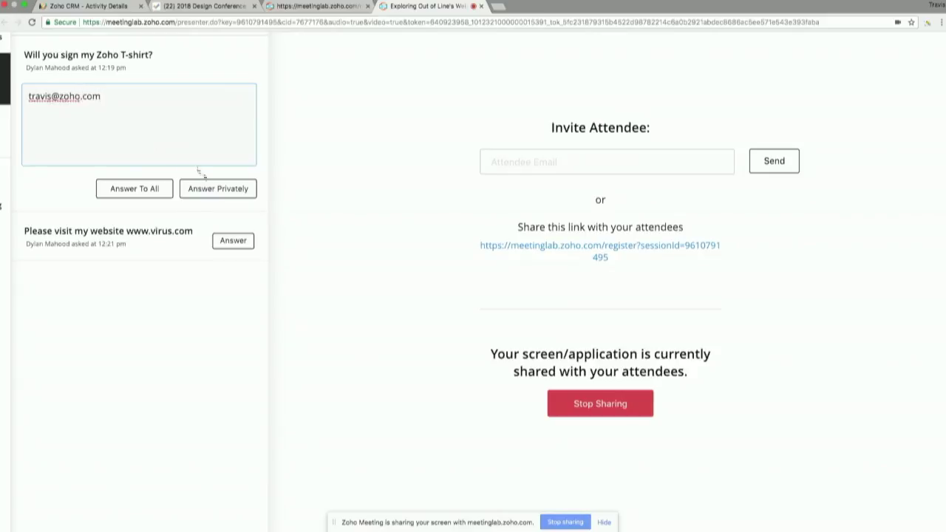
pyautogui.click(222, 191)
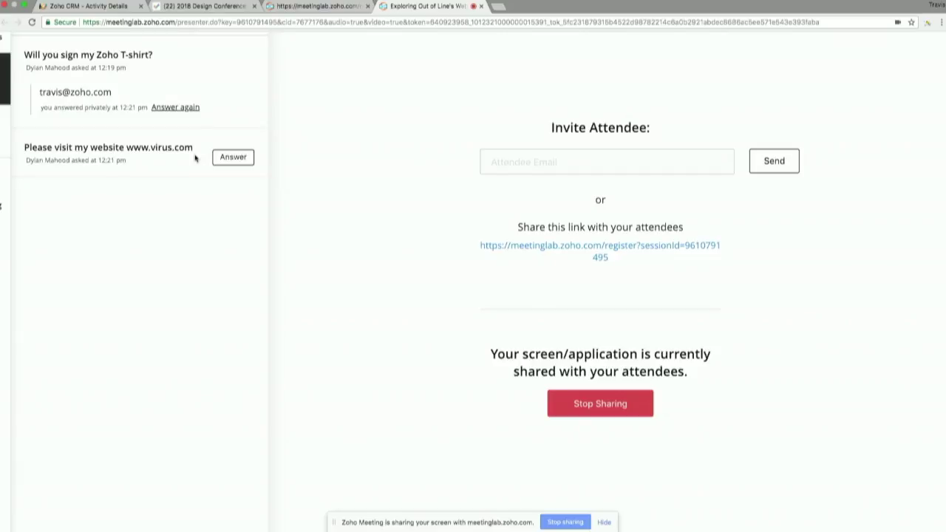
pyautogui.scroll(-3, 195, 157)
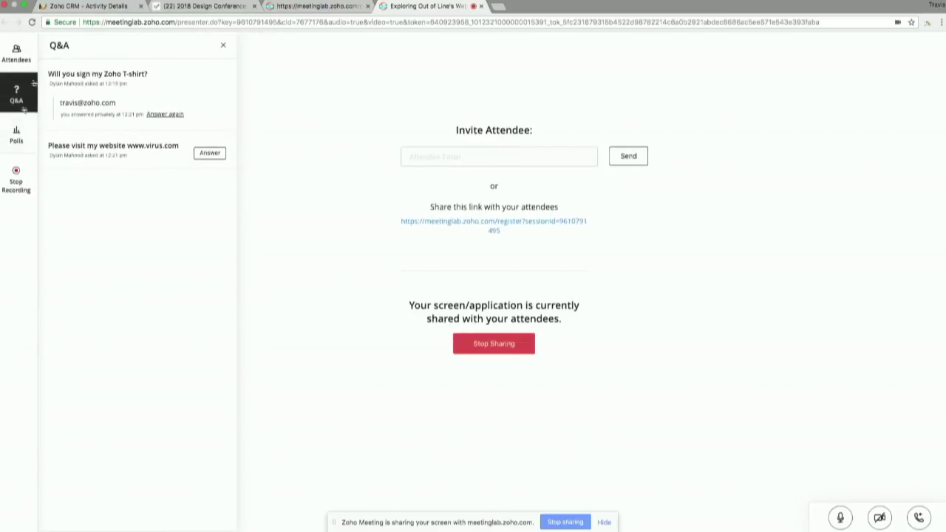
pyautogui.click(314, 8)
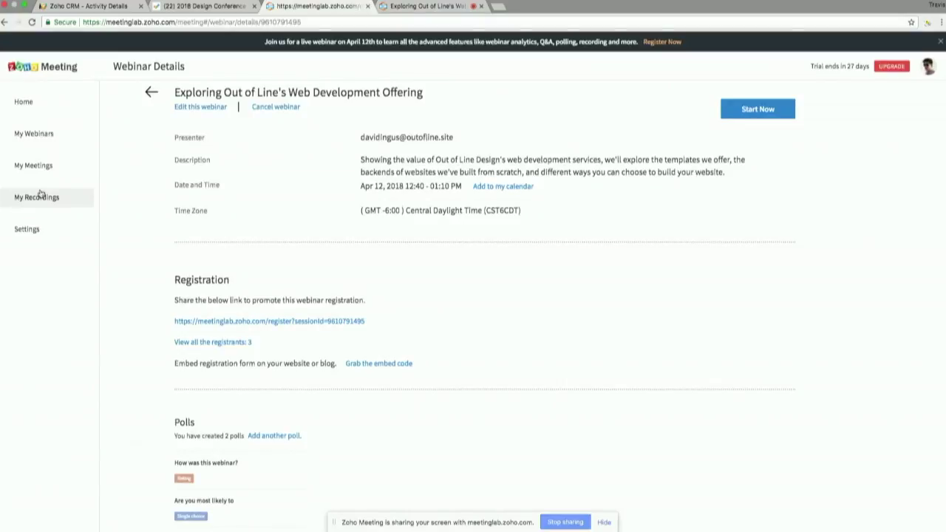
# Step: From My Webinars' Analytics tab, open the Advanced CRM analytics using Zoho Reports report
pyautogui.click(42, 229)
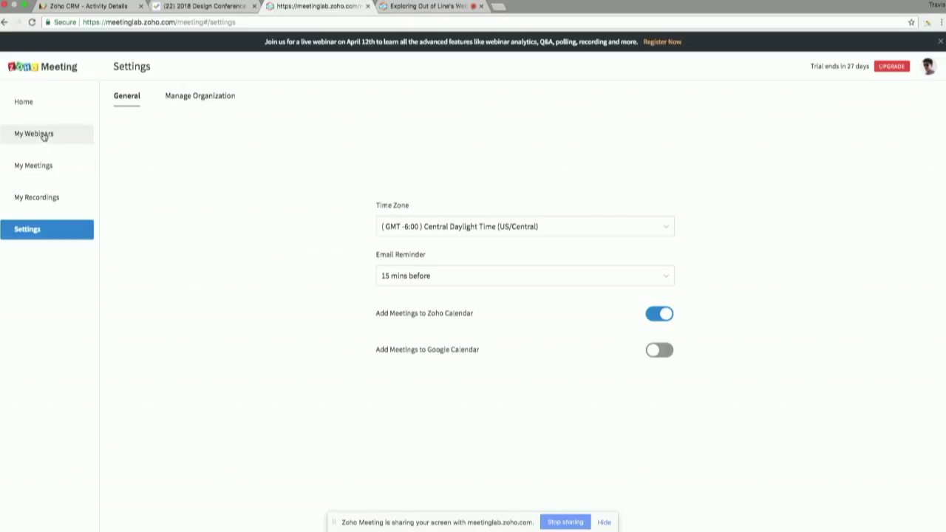
pyautogui.press('super+plus')
pyautogui.press('super+plus')
pyautogui.press('super+plus')
pyautogui.press('super+plus')
pyautogui.click(43, 134)
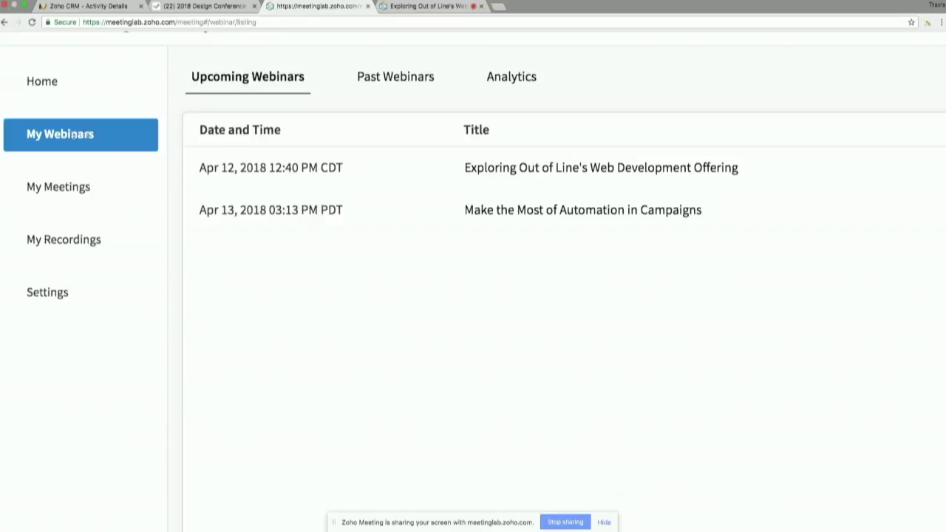
pyautogui.click(512, 79)
pyautogui.press('super+minus')
pyautogui.press('super+minus')
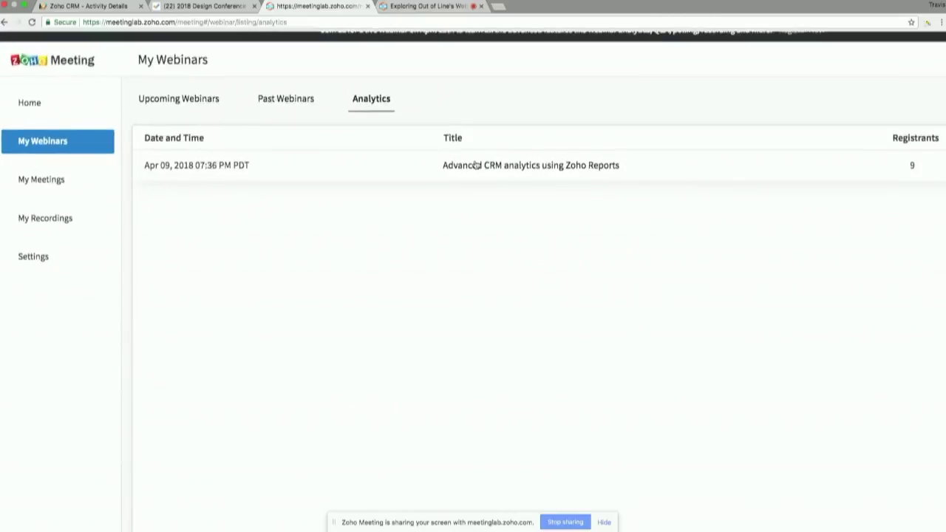
pyautogui.hscroll(2, 476, 165)
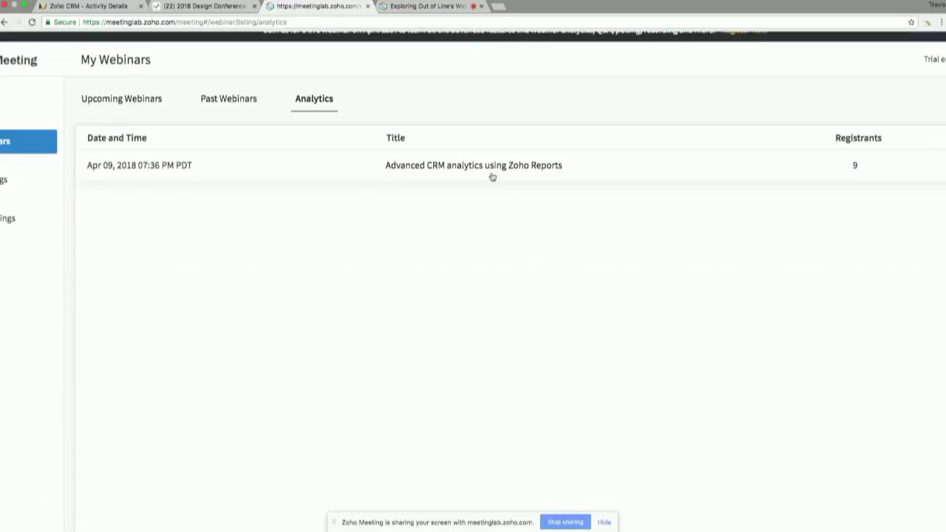
pyautogui.click(486, 163)
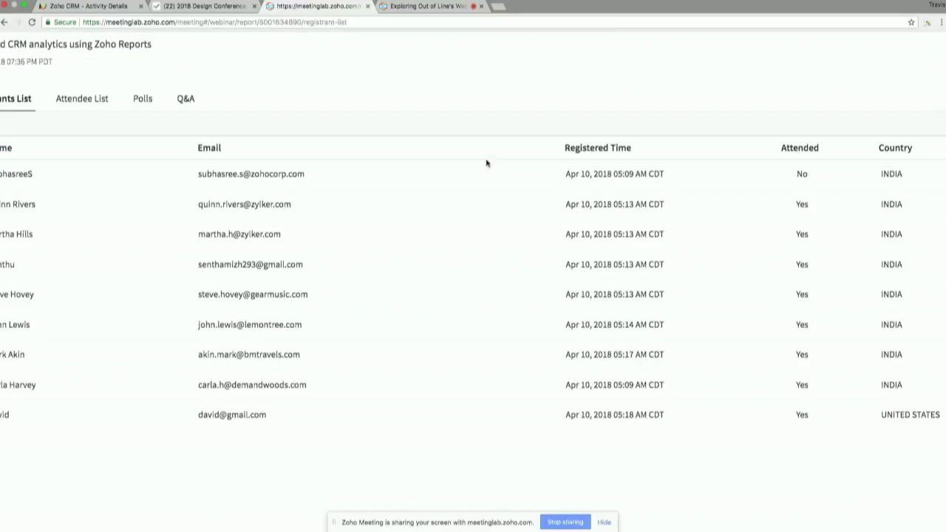
# Step: Review the report's Polls tab results, including 57.14% voted on the analytics-data question
pyautogui.click(167, 108)
pyautogui.scroll(-2, 308, 215)
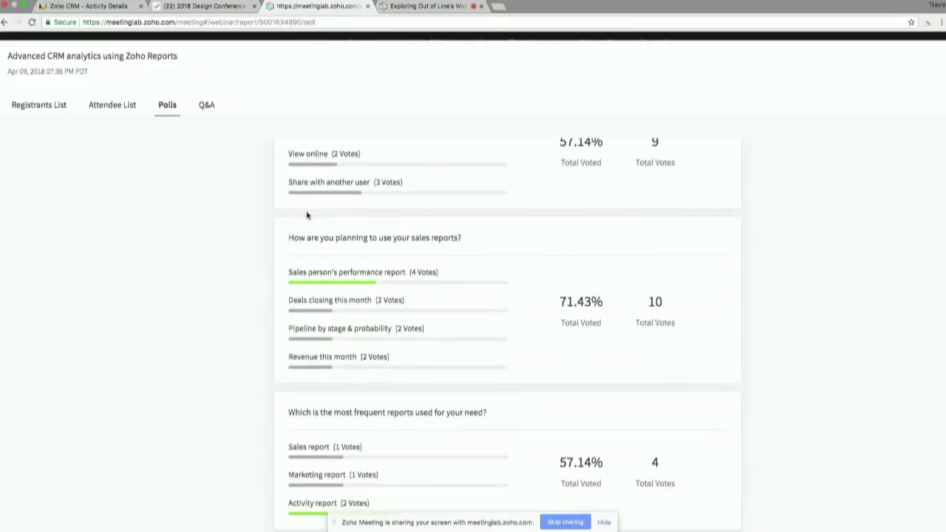
pyautogui.scroll(-1, 510, 318)
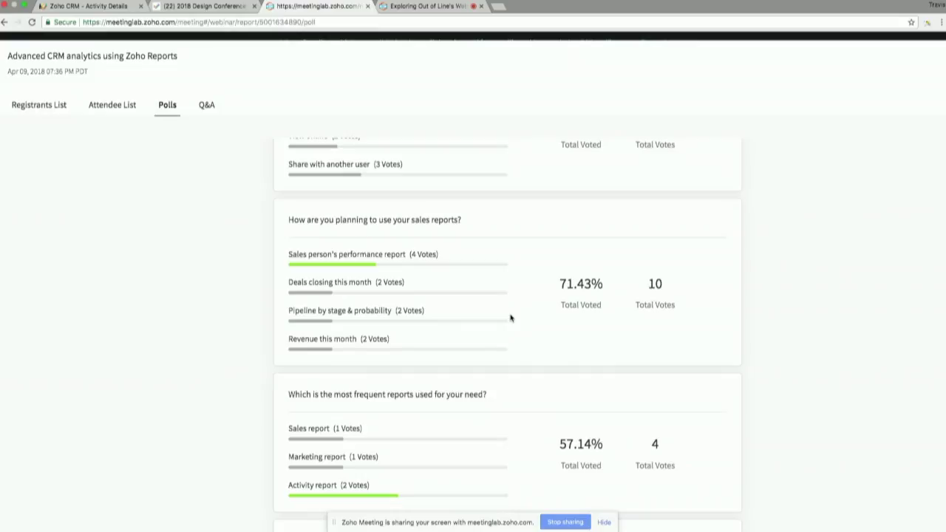
pyautogui.scroll(-1, 510, 318)
pyautogui.scroll(3, 510, 318)
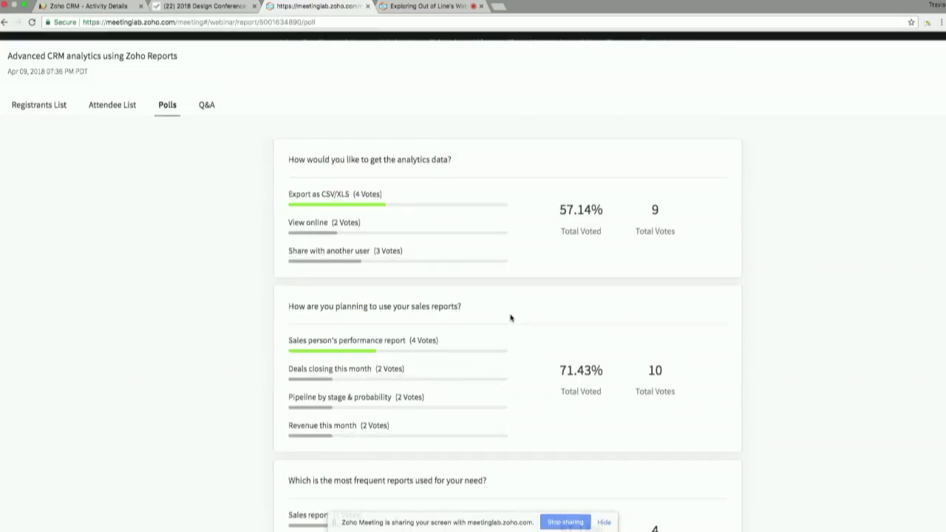